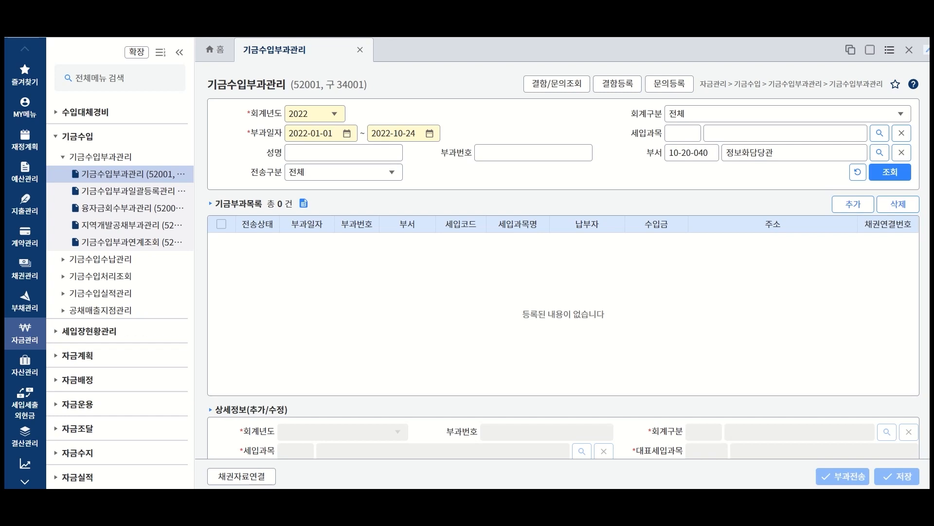
Step: Query the fund imposition list for 정보화담당관 covering 2022-01-01 to 2022-10-24 and look over the records
click(897, 173)
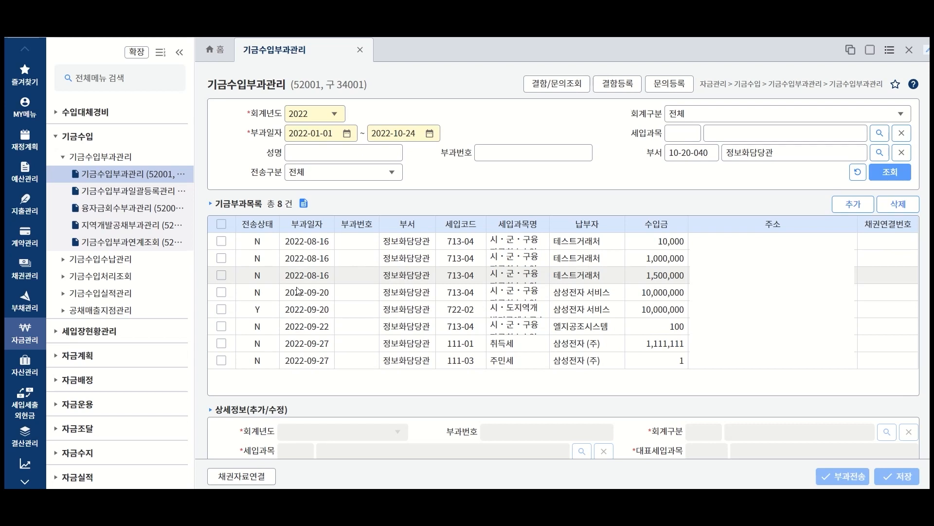
scroll(351, 308, down, 2)
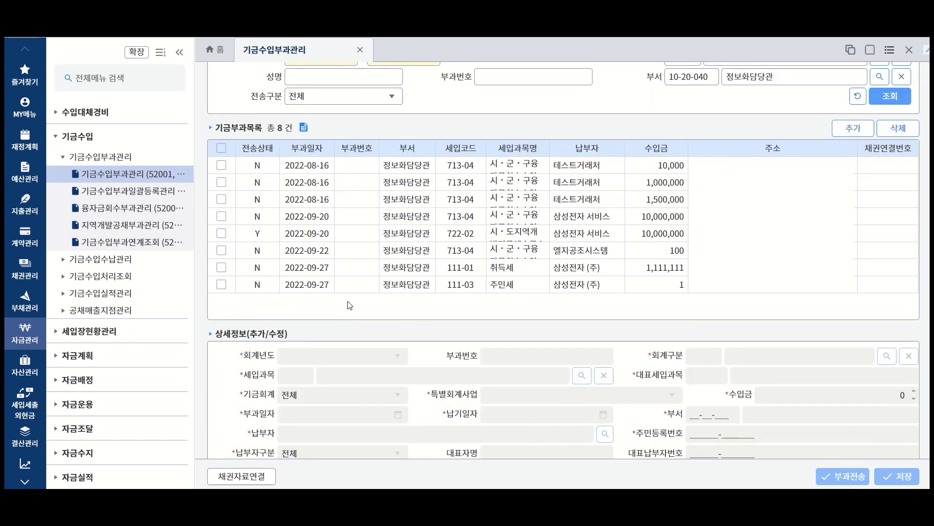
scroll(347, 311, down, 3)
scroll(347, 312, up, 4)
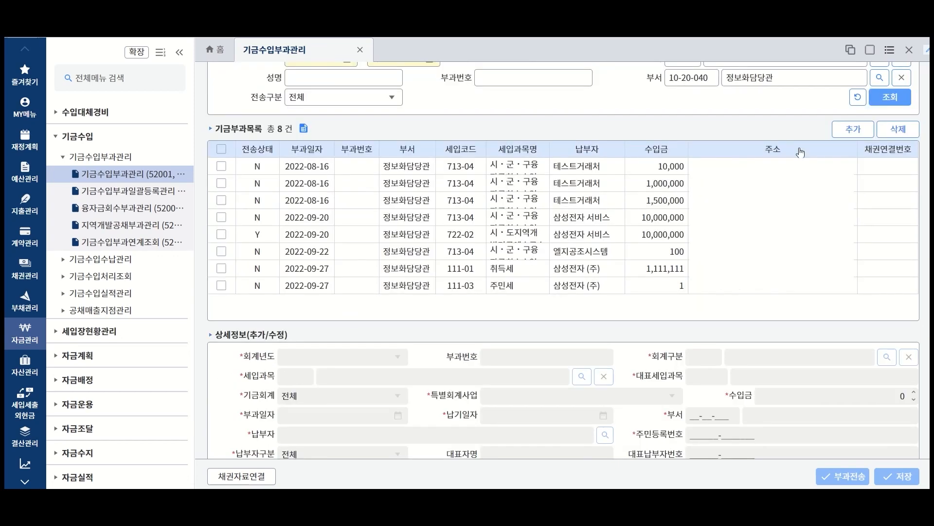
Step: Add a new fund imposition entry and set its accounting classification (회계구분) to 440 중소기업육성기금
click(867, 130)
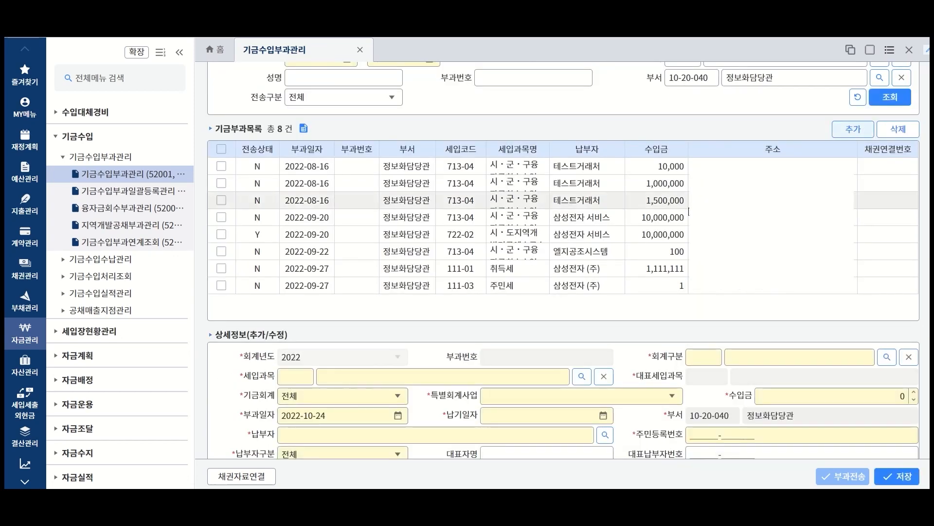
scroll(404, 354, down, 3)
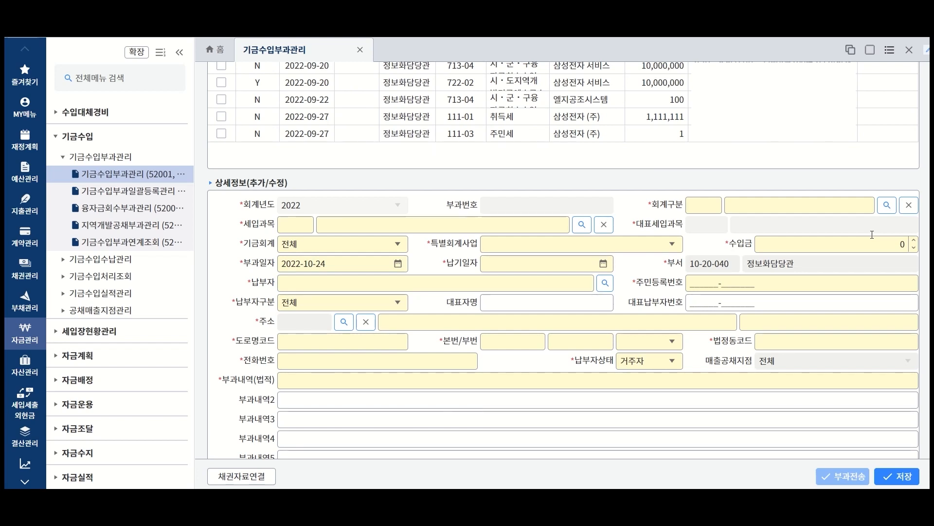
click(888, 211)
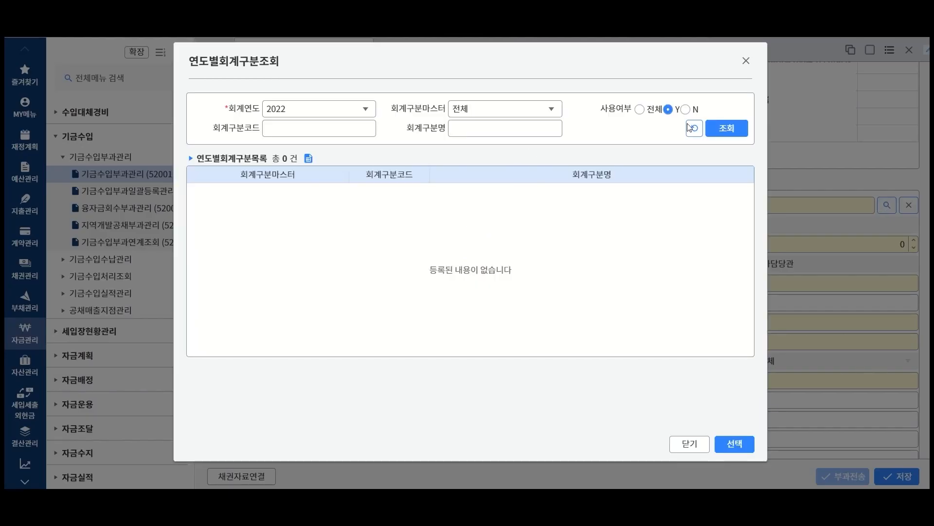
click(728, 129)
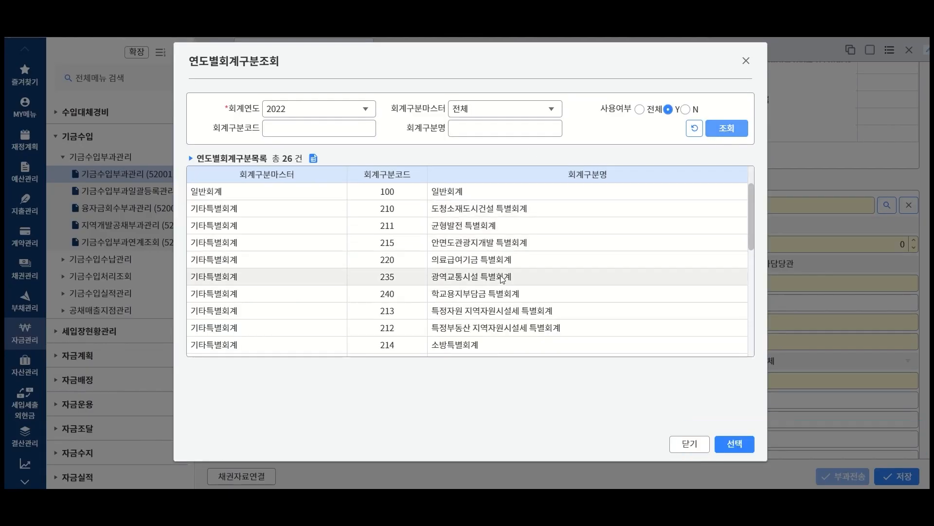
scroll(496, 281, down, 2)
scroll(495, 281, down, 2)
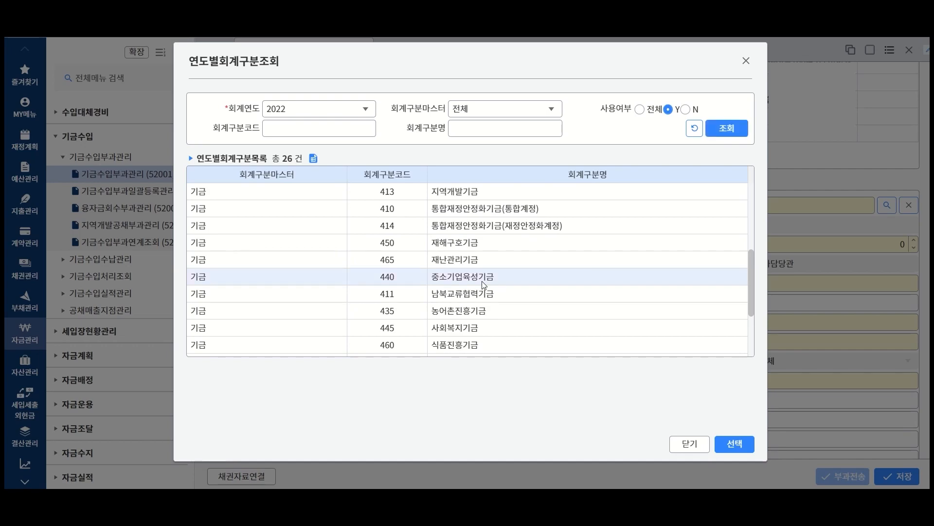
click(734, 443)
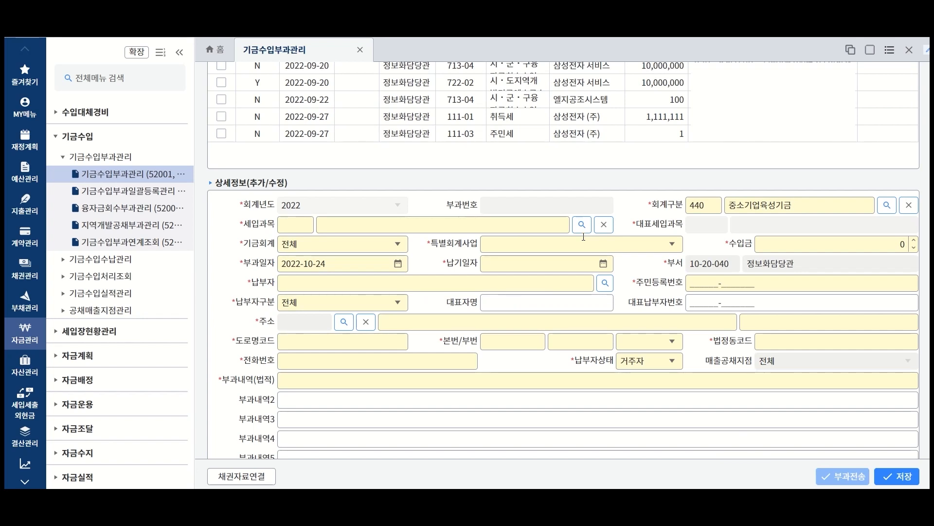
Step: Set the entry's revenue item (세입과목) to 11108 지방소비세 from the revenue code lookup
click(582, 224)
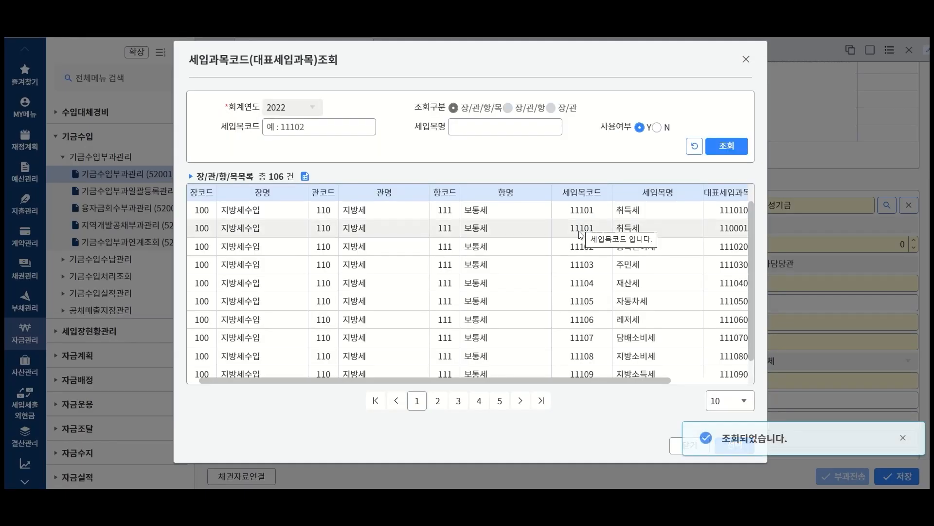
scroll(579, 263, down, 1)
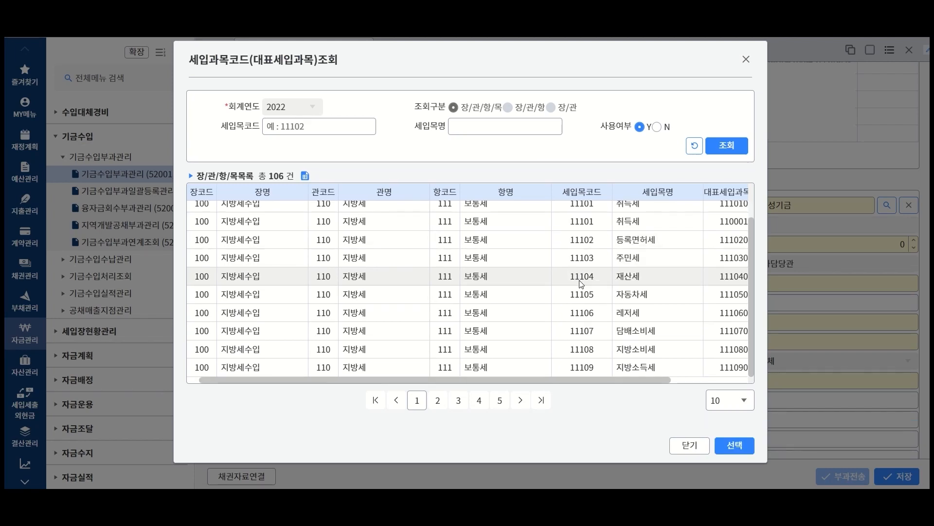
click(635, 350)
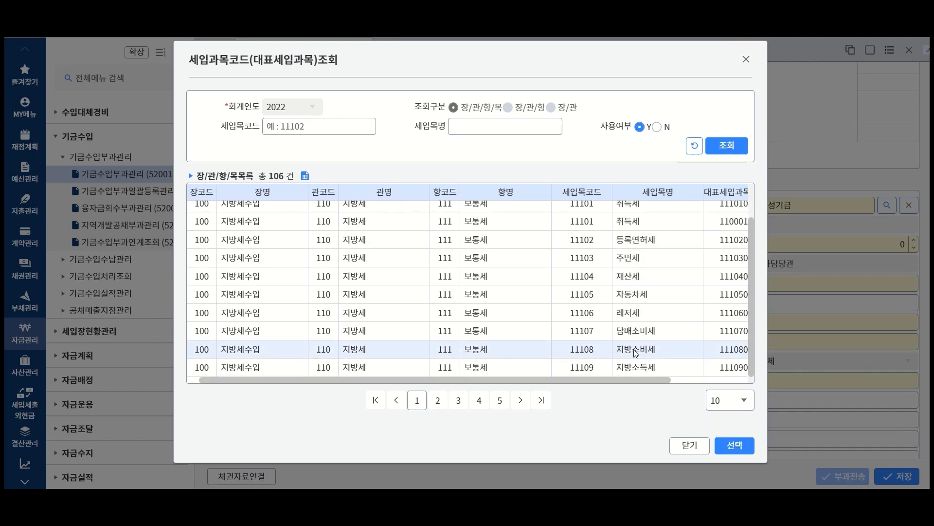
double_click(633, 349)
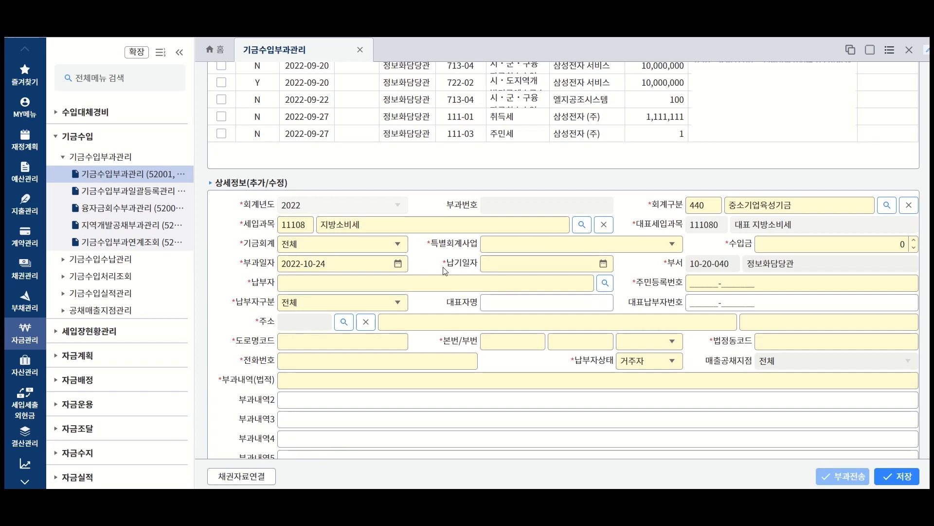
Step: Set the fund account (기금회계) to 특별회계시도세 and the revenue amount (수입금) to 500,000,000
click(398, 244)
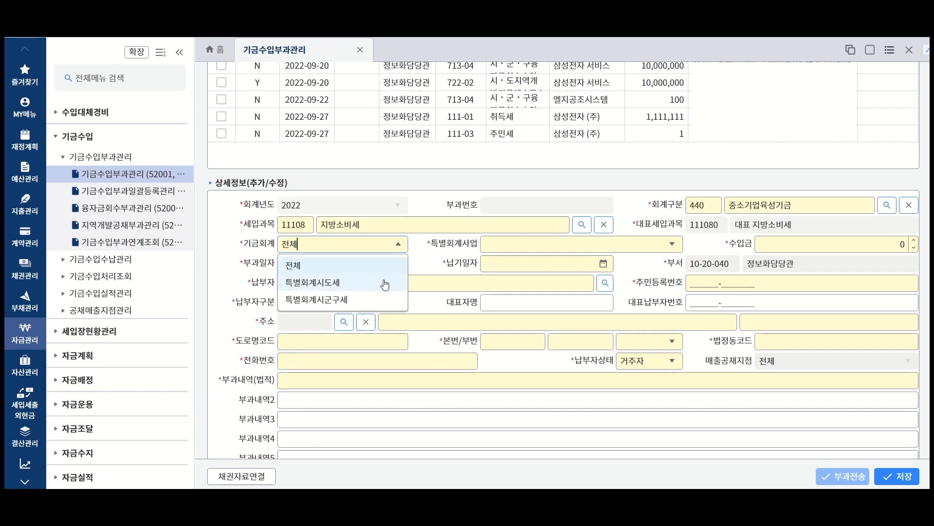
click(402, 275)
scroll(669, 244, down, 2)
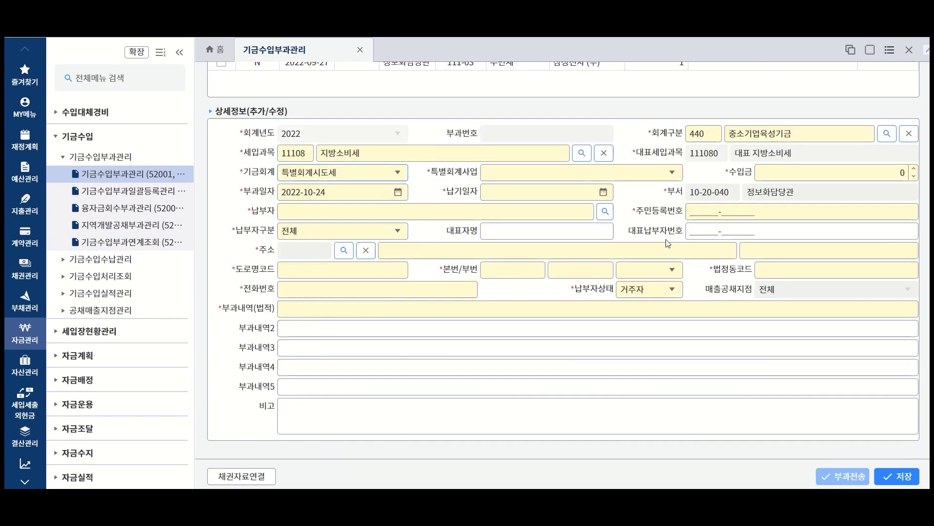
click(890, 174)
text(5)
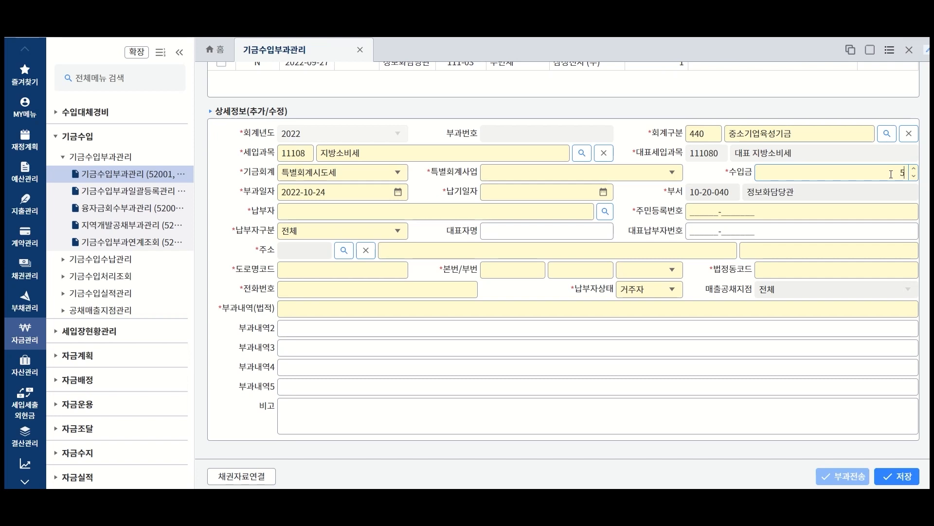
text(00,000,000)
Step: Set the payment due date (납기일자) of the new entry to 2022-11-24
click(603, 192)
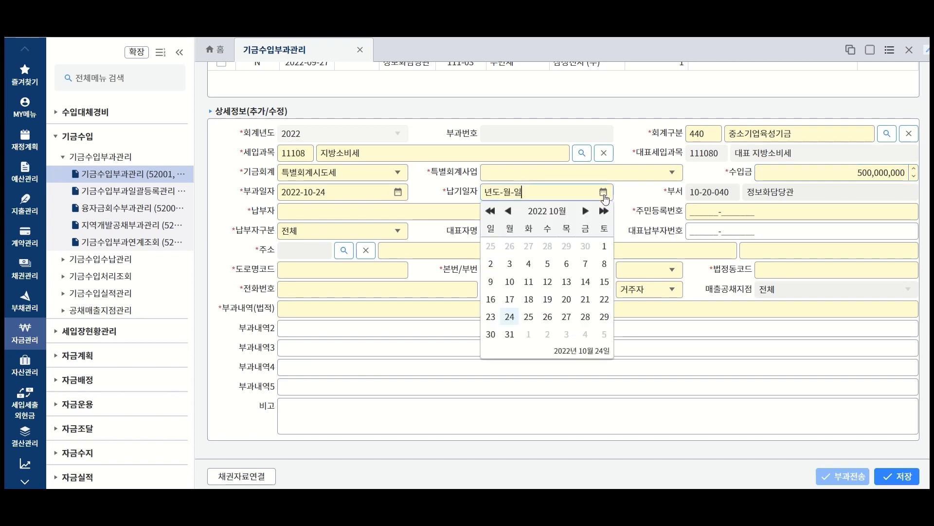
click(587, 213)
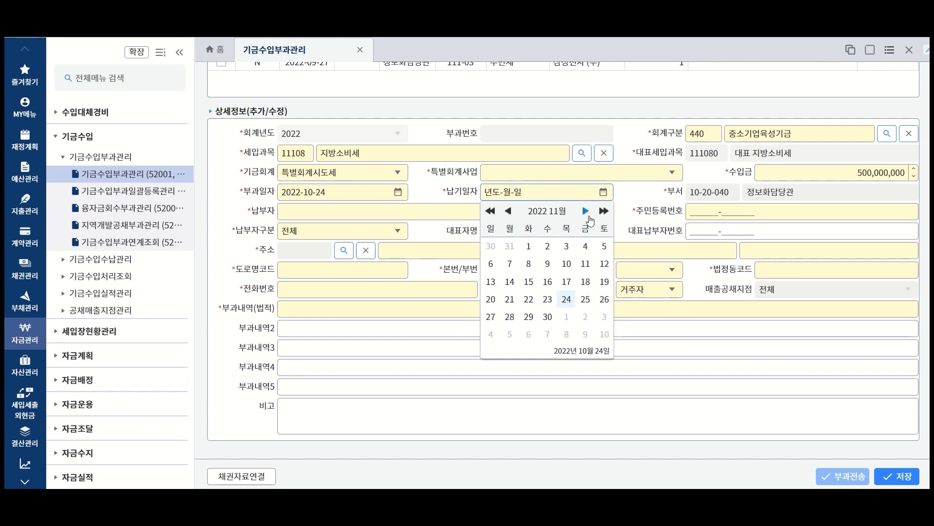
click(567, 299)
click(713, 214)
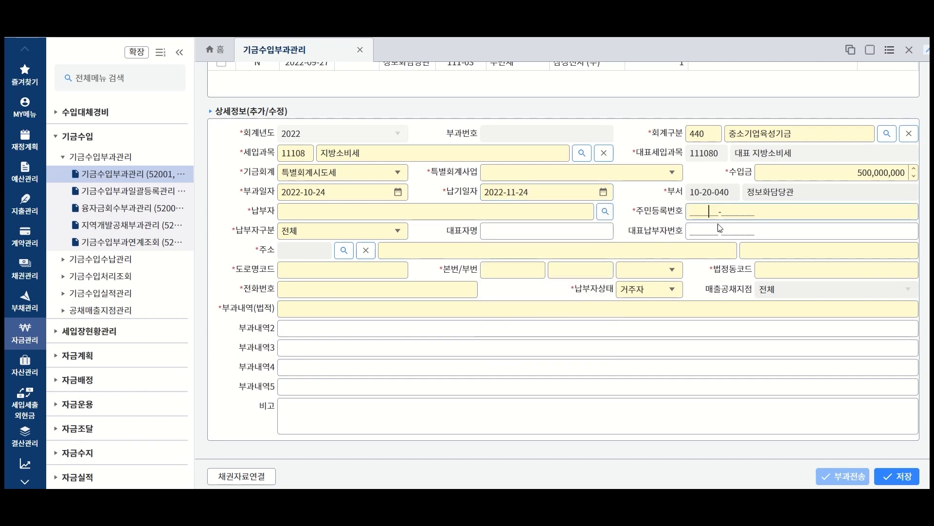
Step: Search the business partners for 삼성, review the details of 삼성전자서비스 홍성센타 and choose it as the payer (납부자)
click(605, 211)
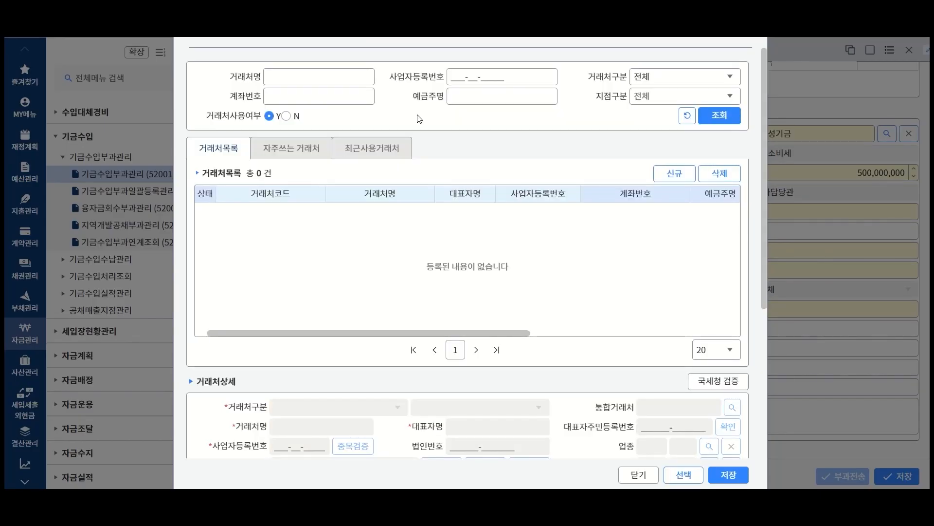
click(352, 77)
text(삼성)
key(Return)
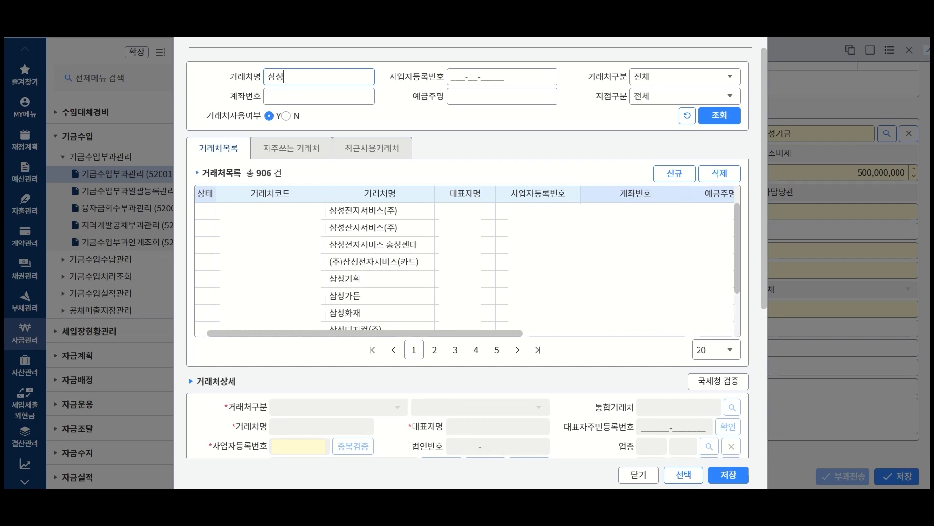
click(405, 244)
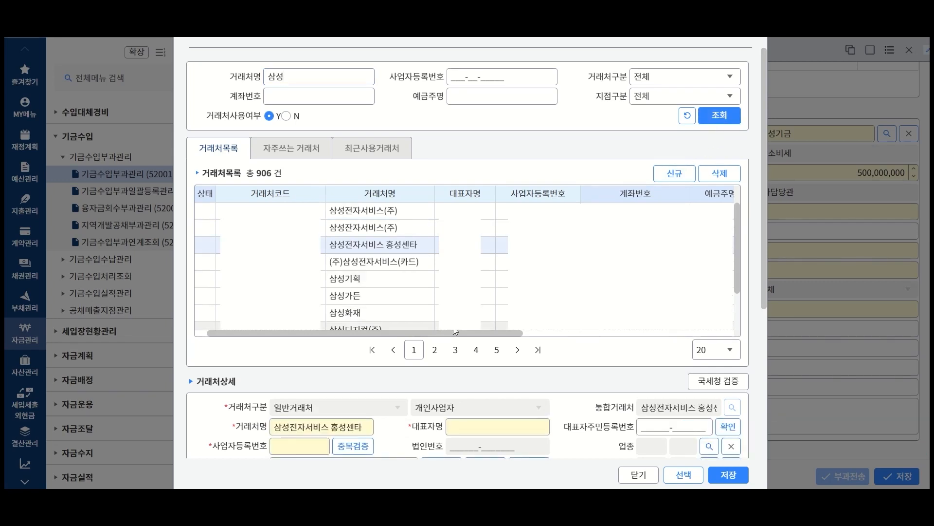
scroll(438, 331, down, 3)
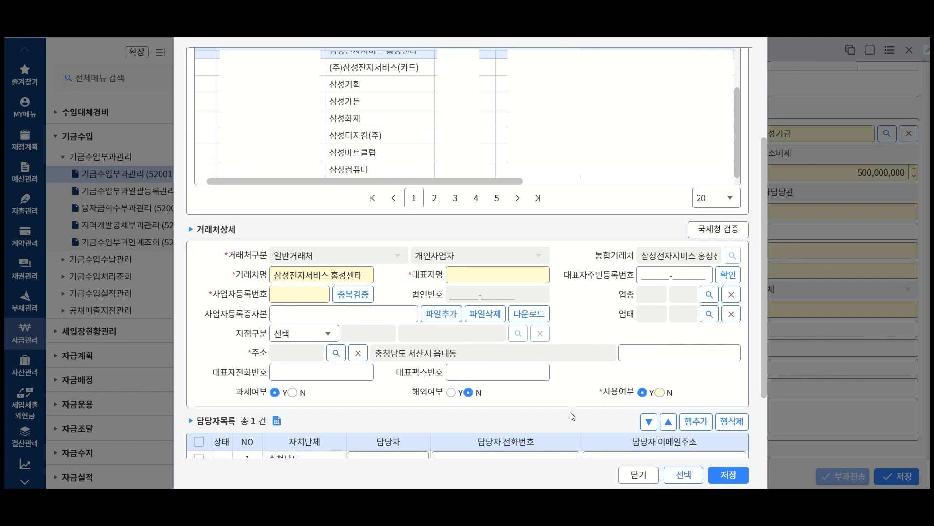
scroll(570, 414, down, 3)
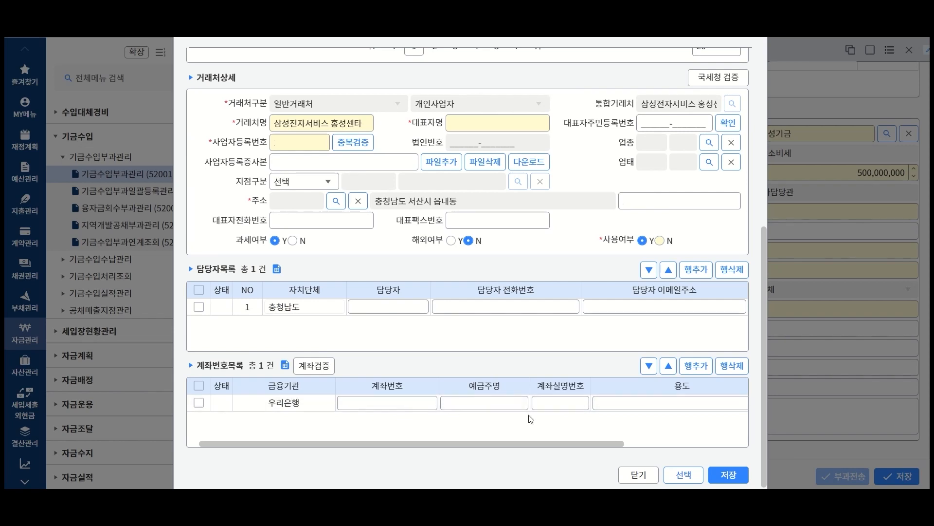
scroll(550, 401, up, 2)
click(684, 474)
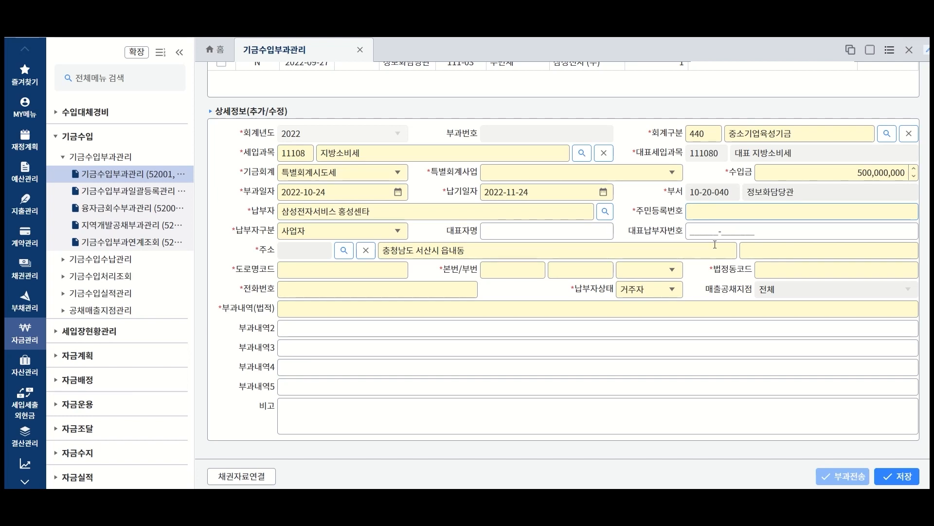
Step: Fill in the payer's detailed address, road name code, main and sub building numbers and legal-dong code, with the location type set to 지상
text(11)
click(349, 267)
text(4212)
click(518, 269)
text(50)
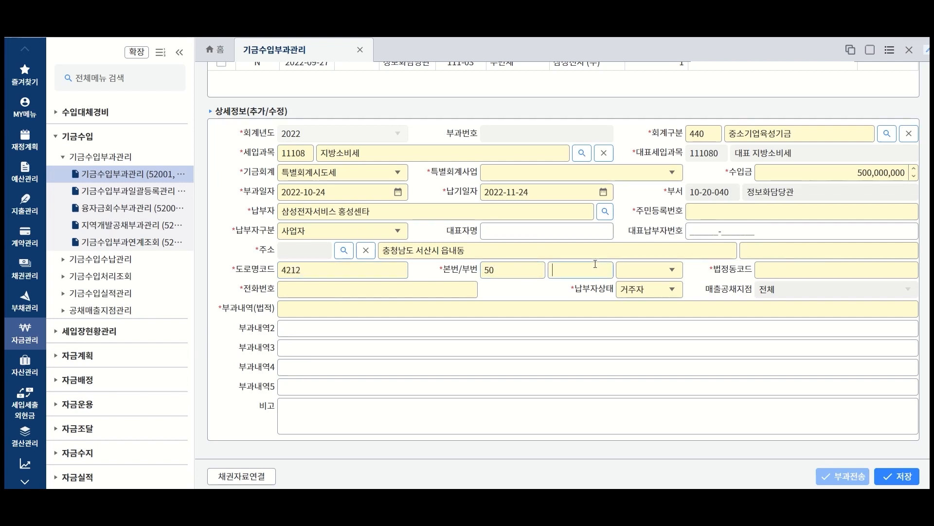
text(0)
click(673, 270)
click(672, 295)
click(759, 265)
text(4111710200)
Step: Fill in the payer's phone number and enter 부과내역 as the legal imposition description (부과내역(법적))
click(341, 288)
click(365, 308)
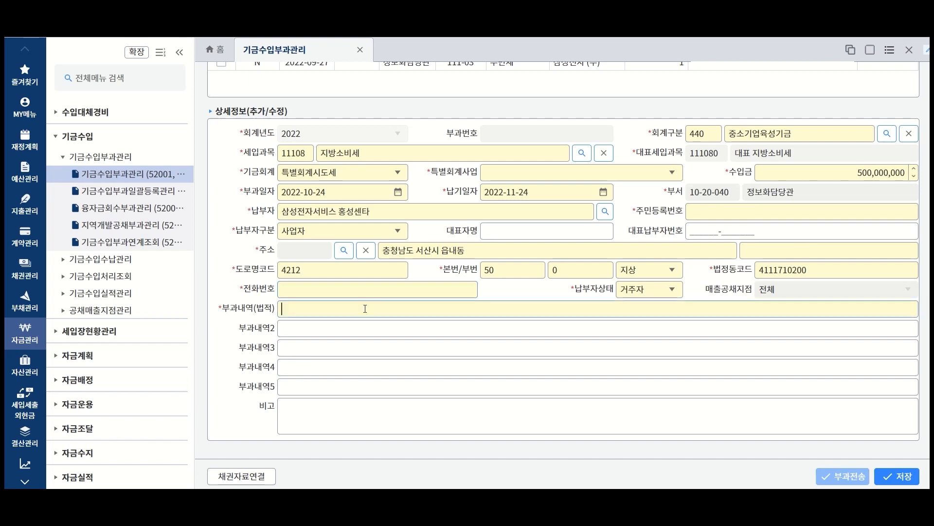
text(부과내역)
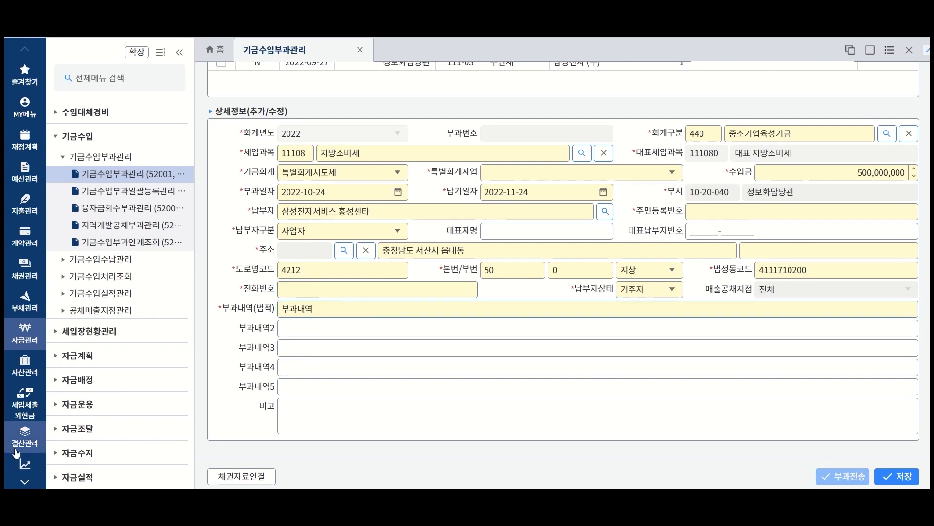
Step: Save the new fund imposition entry and confirm the save
click(903, 477)
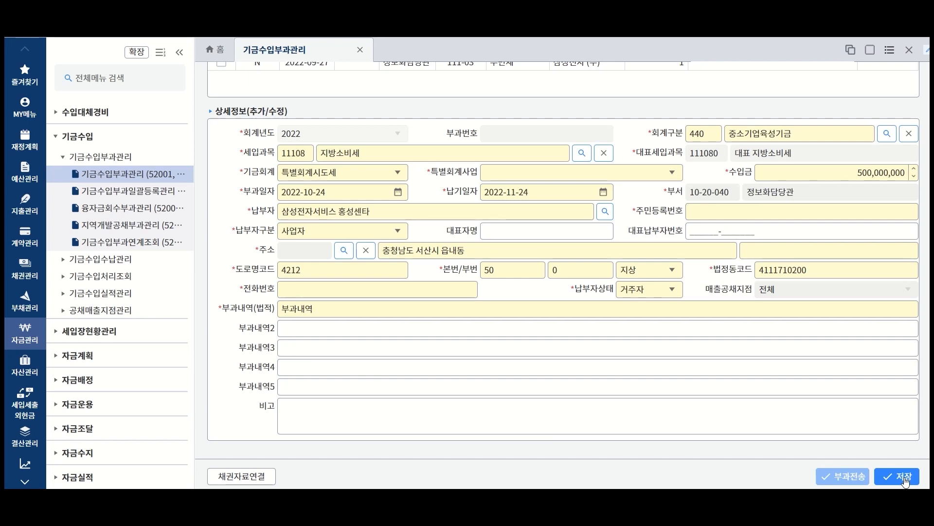
click(904, 477)
click(559, 293)
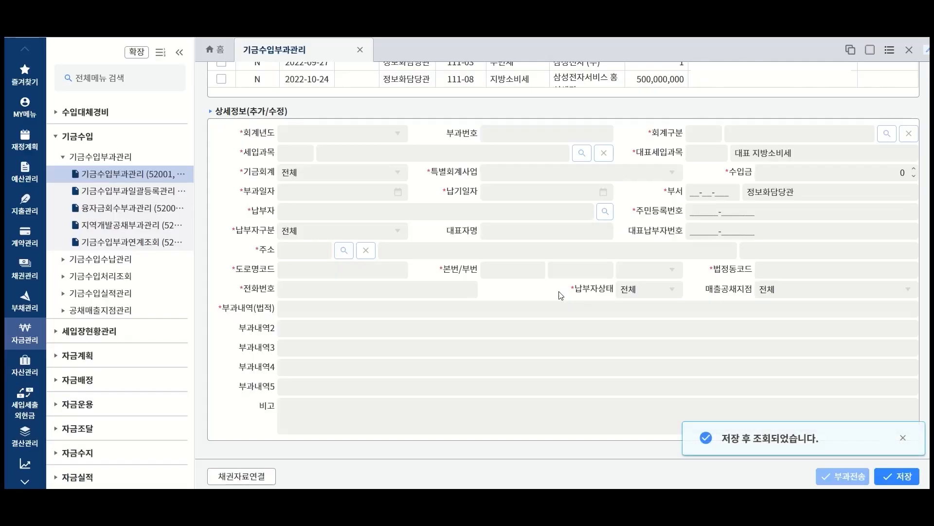
Step: Open the saved 지방소비세 entry dated 2022-10-24 in the imposition list and review its detail fields
scroll(481, 336, up, 5)
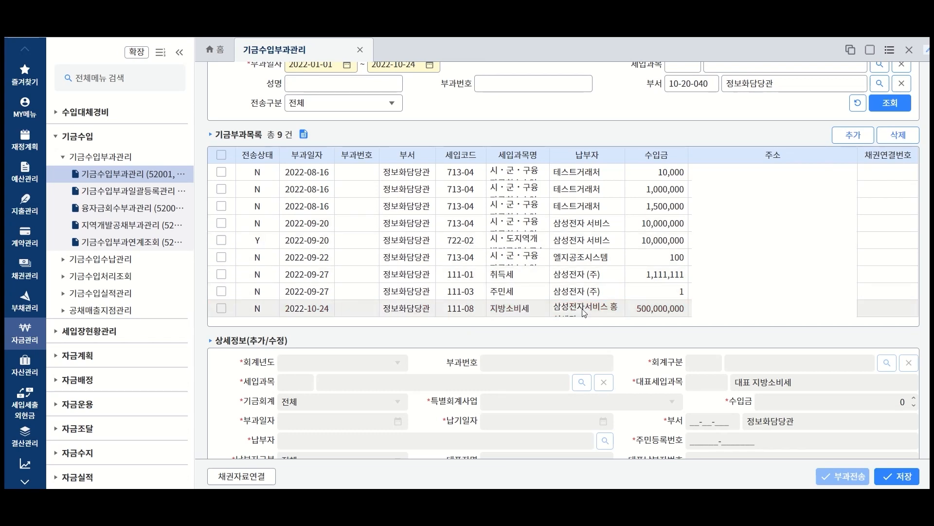
scroll(584, 312, down, 2)
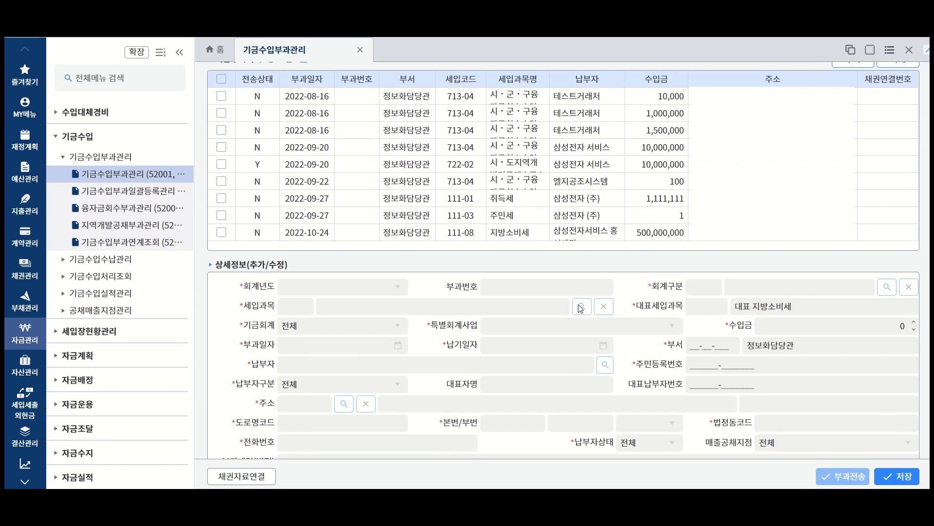
click(593, 232)
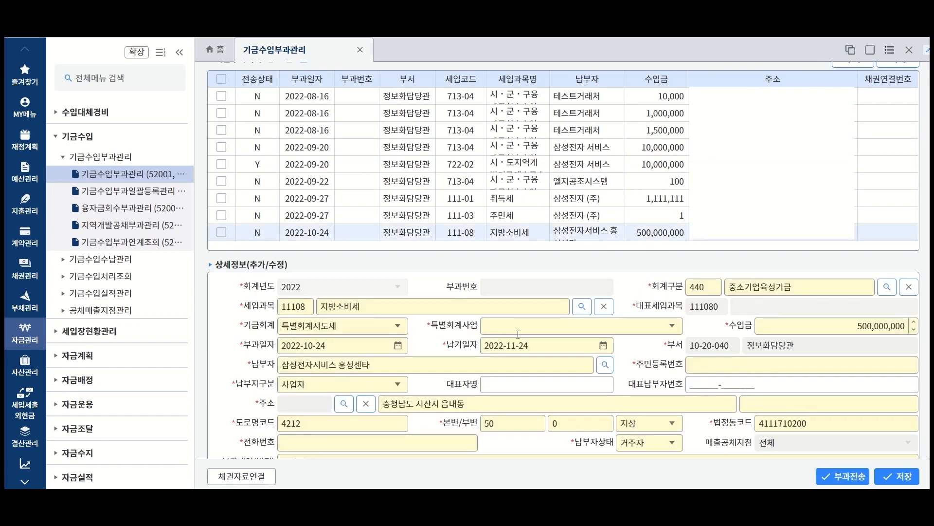
scroll(509, 363, down, 2)
scroll(484, 355, down, 2)
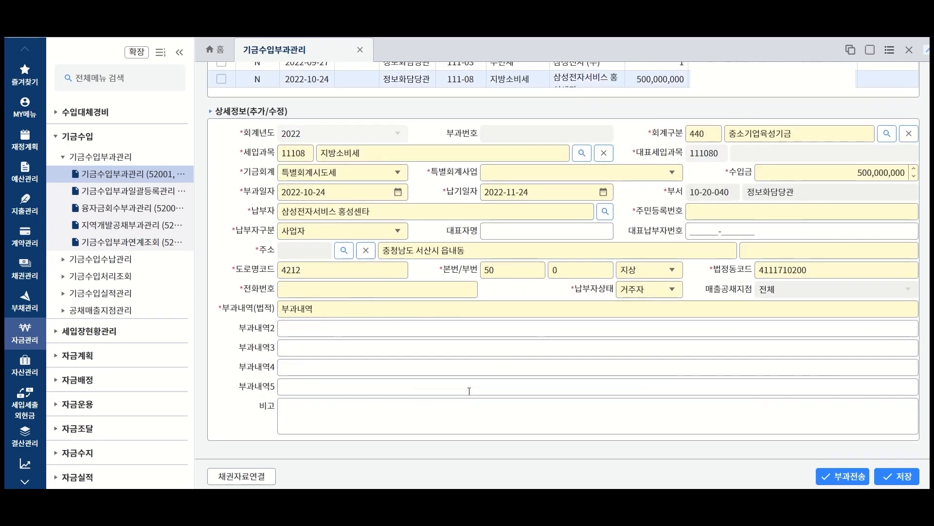
scroll(455, 316, up, 2)
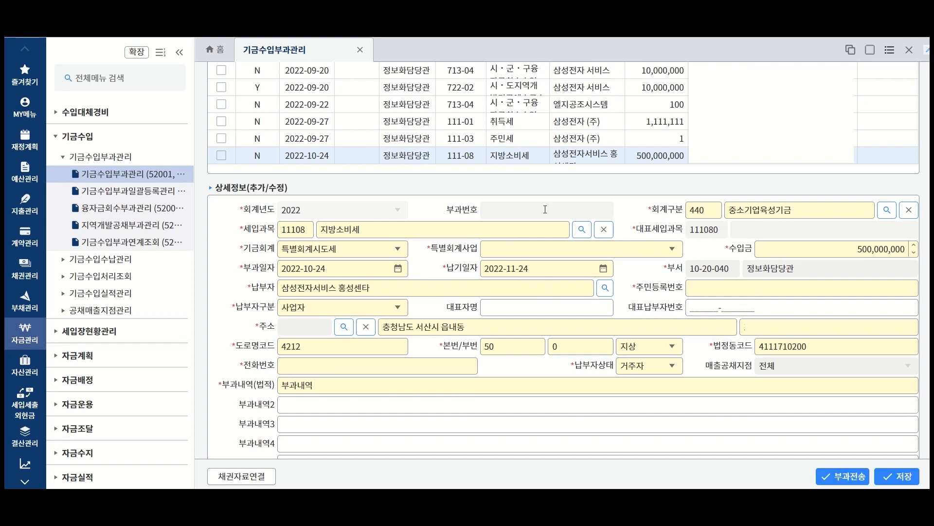
Step: Transmit the saved 지방소비세 imposition entry dated 2022-10-24 and confirm the transmission
scroll(545, 209, up, 2)
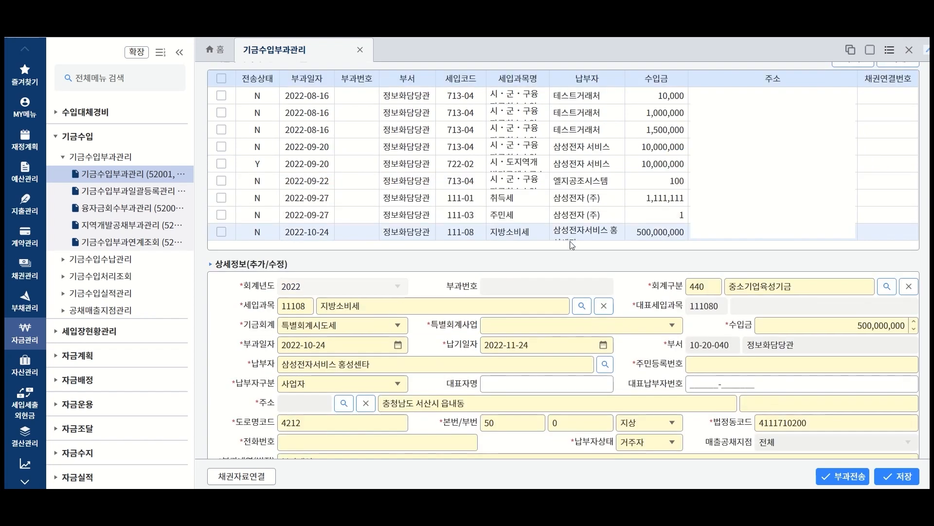
click(849, 479)
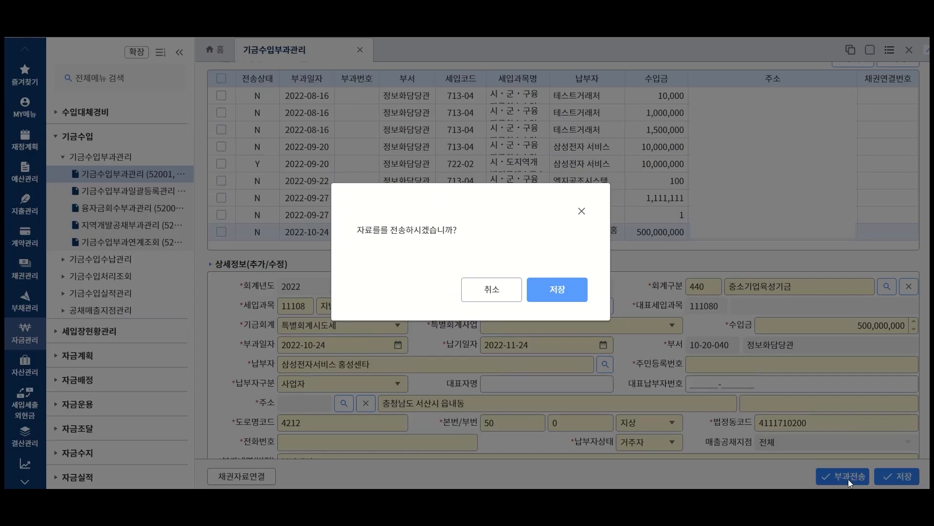
click(574, 294)
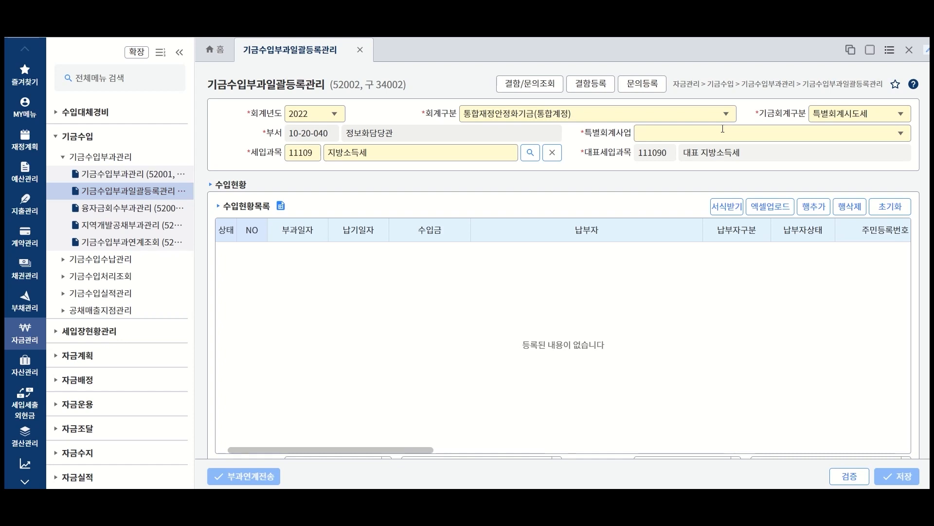
Step: For the batch registration, choose 통합재정안정화기금(통합계정) as 회계구분, 특별회계시도세 as 기금회계구분, and look up the revenue item (세입과목) 지방소득세
click(727, 115)
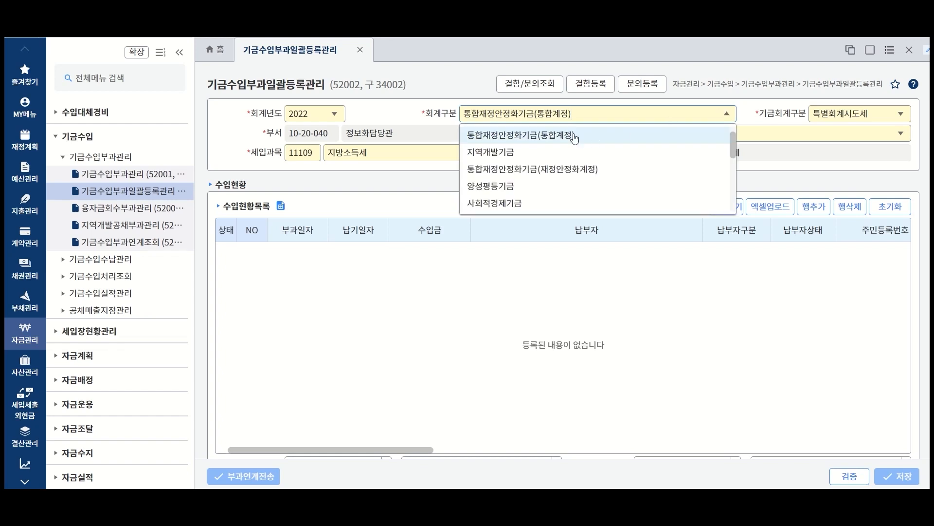
click(553, 139)
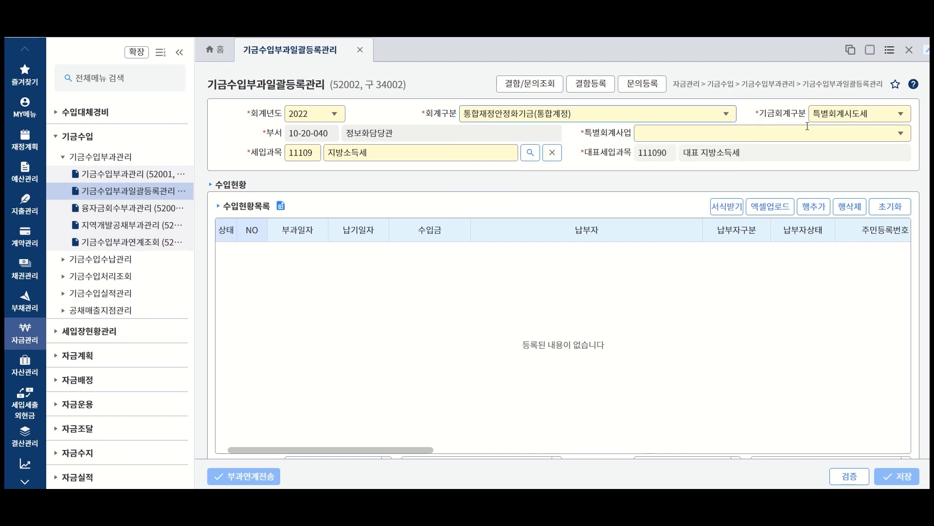
click(902, 114)
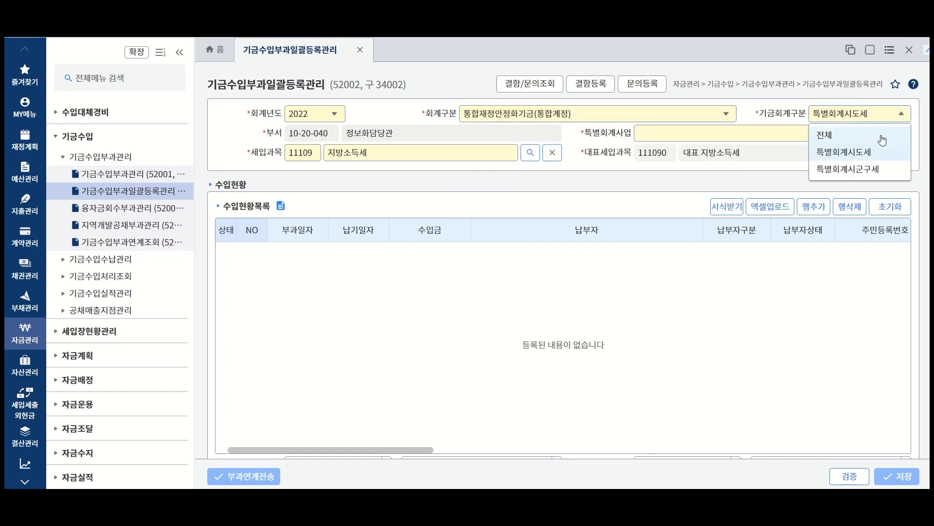
click(877, 154)
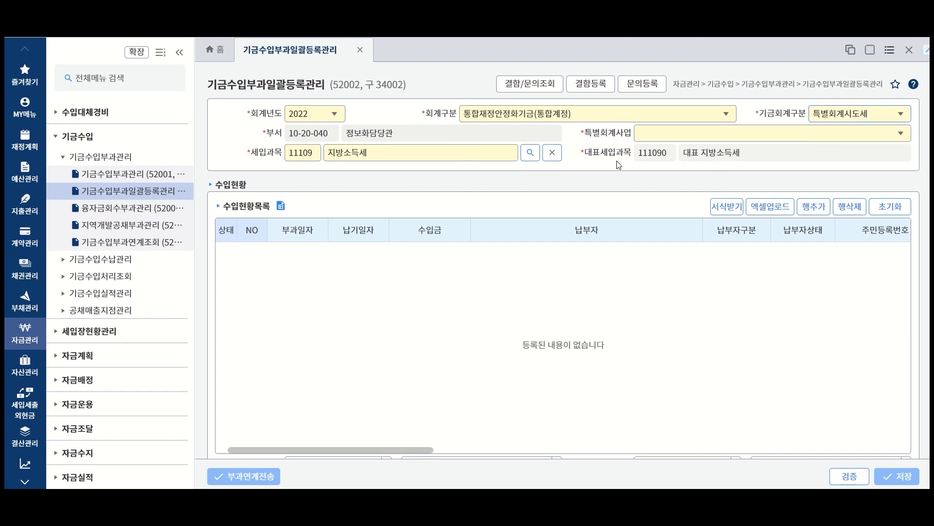
click(531, 152)
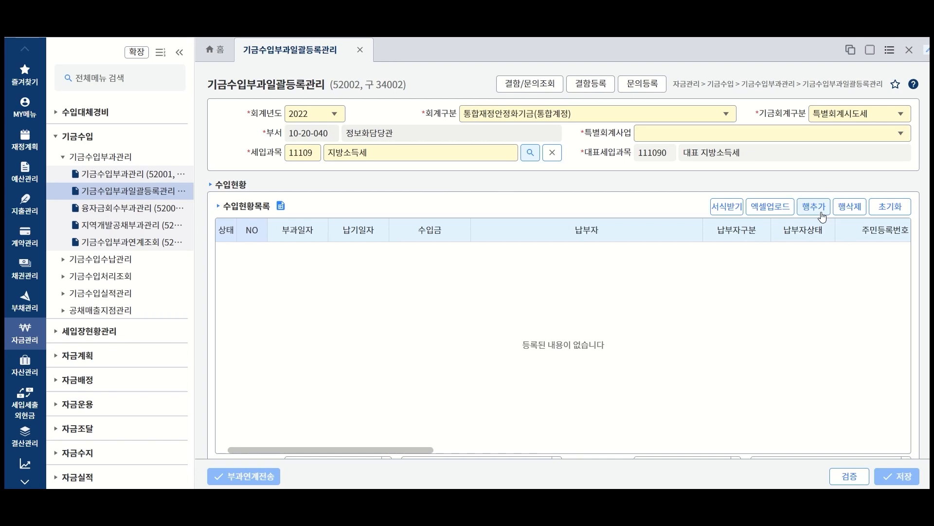
Step: Download the batch registration template, open 기금수입부과일괄등록 (2).xlsx in Excel to examine its columns, and close it
click(732, 207)
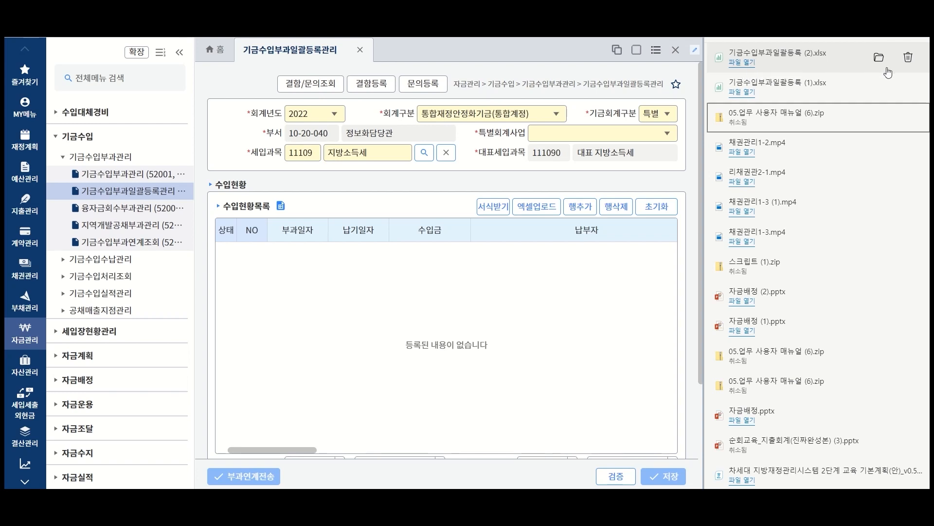
click(753, 64)
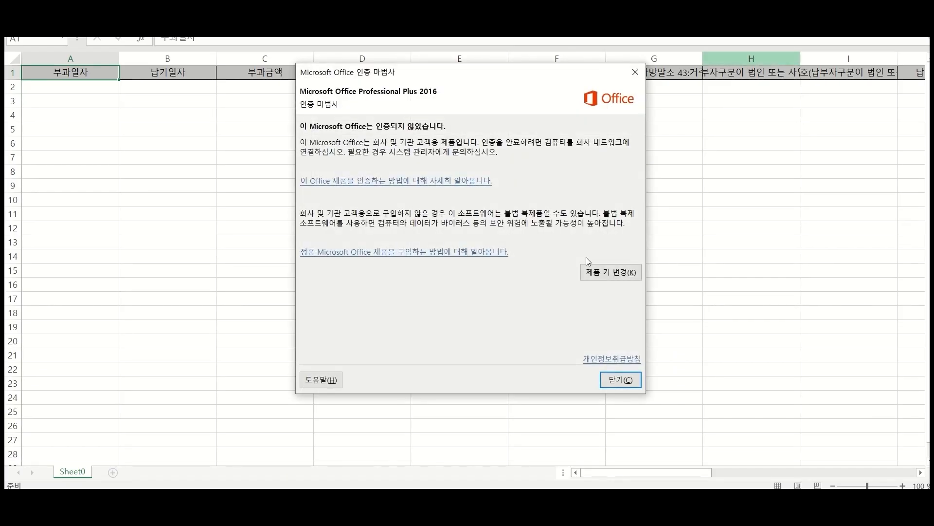
click(619, 379)
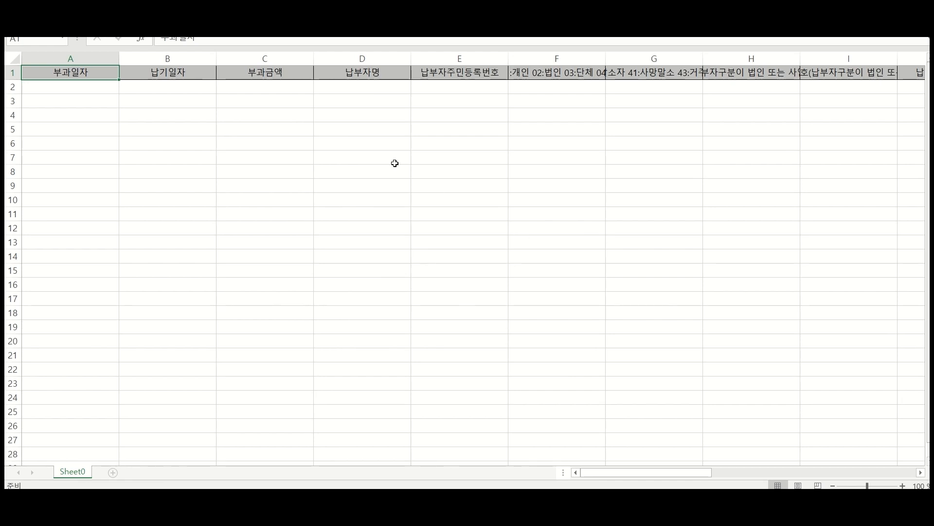
click(109, 88)
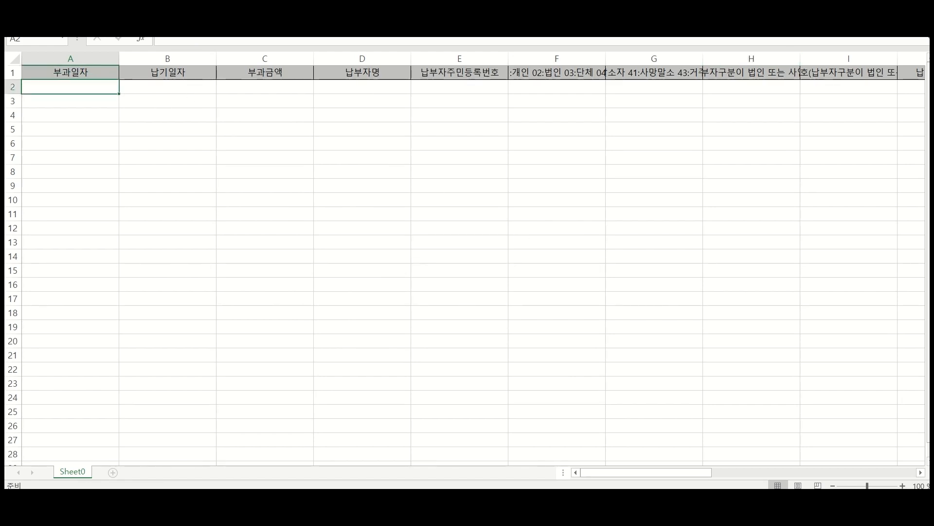
key(alt+F4)
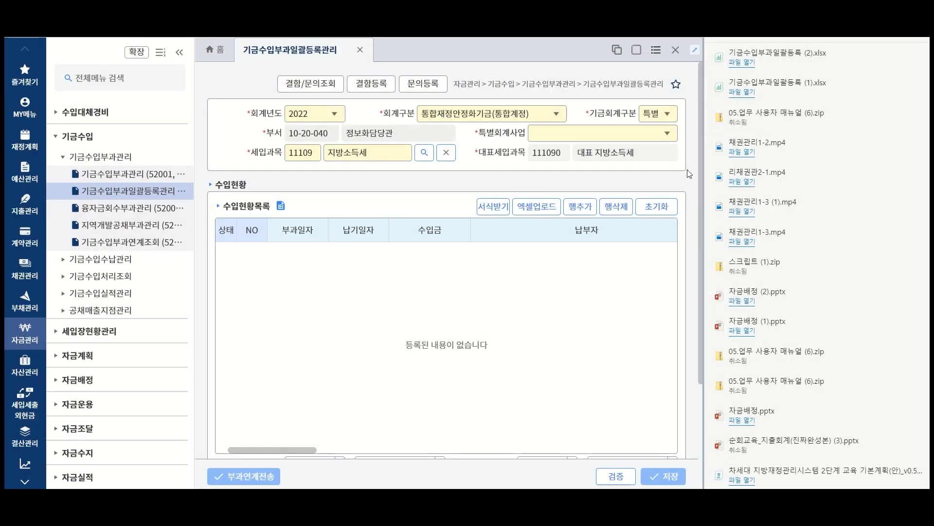
Step: Upload the Excel file 기금수입부과일괄등록예(1).xlsx to the income list and dismiss the browser's download list
click(535, 213)
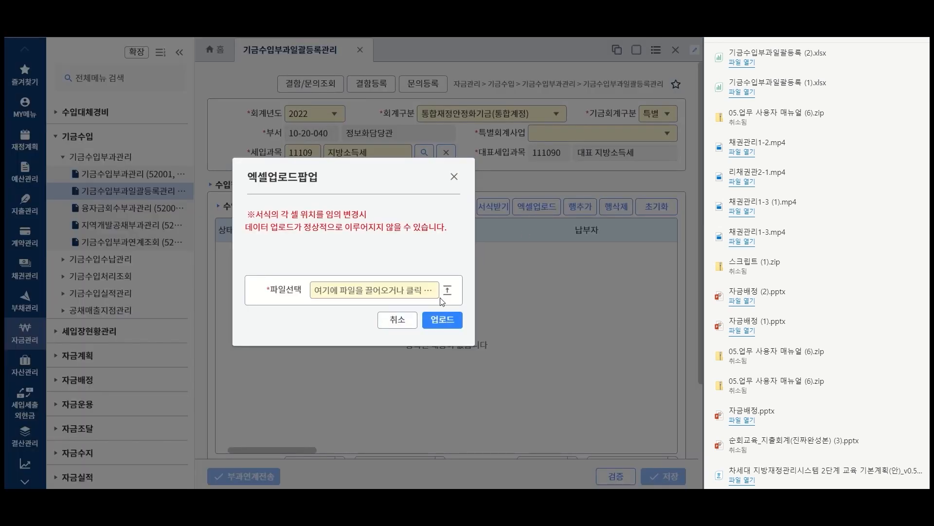
click(426, 295)
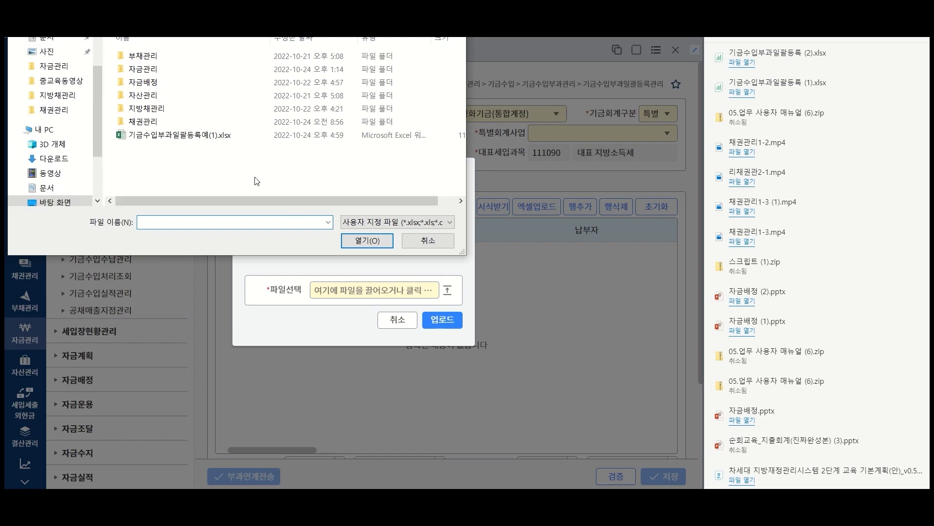
click(211, 137)
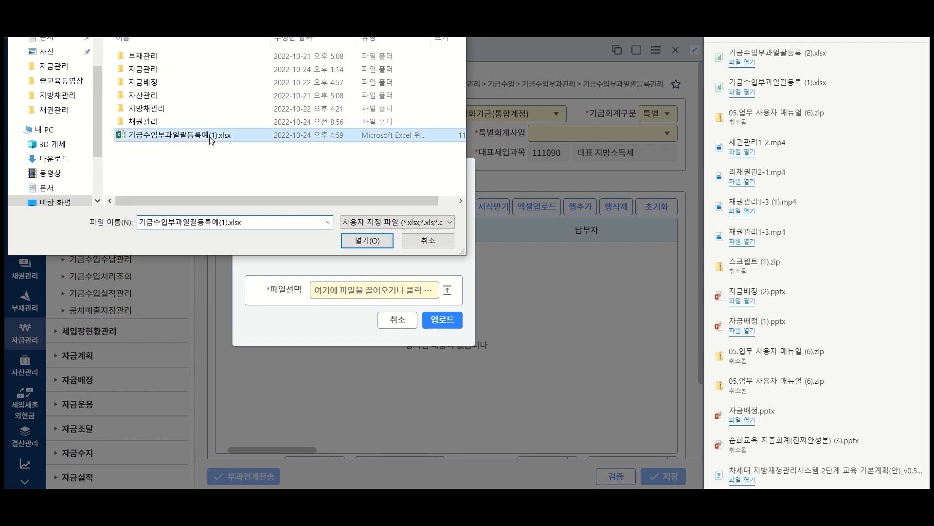
click(367, 243)
click(445, 321)
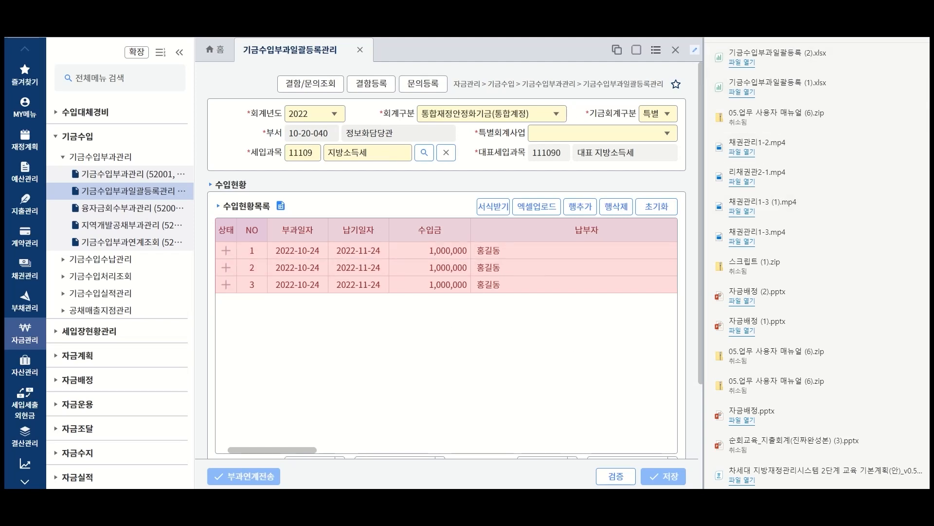
click(927, 37)
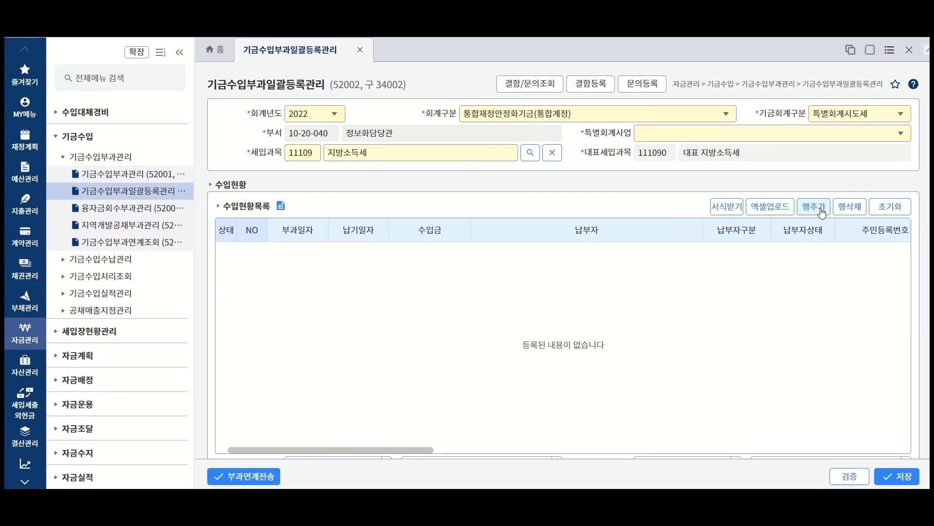
Step: Add a row to the income list with 부과일자 2022-10-24, 납기일자 2022-11-24 and an income amount of 3,000,000
click(822, 211)
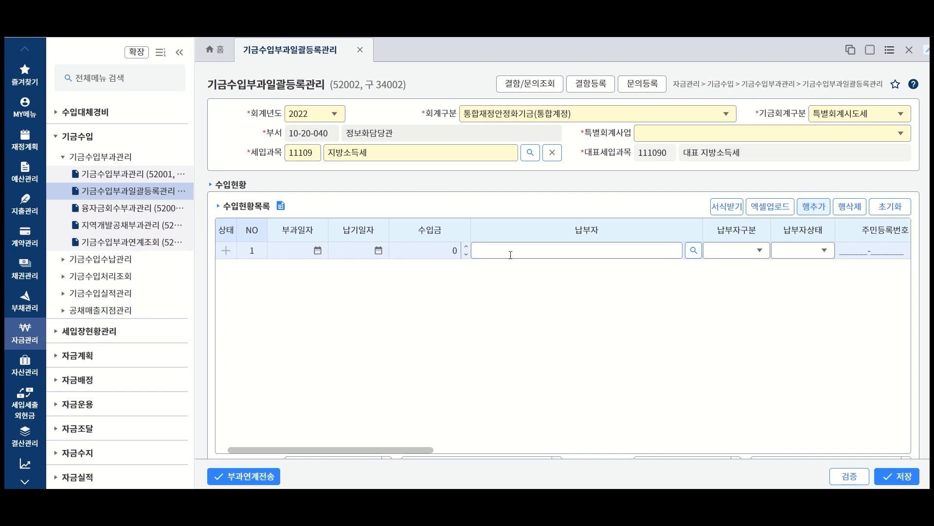
click(317, 250)
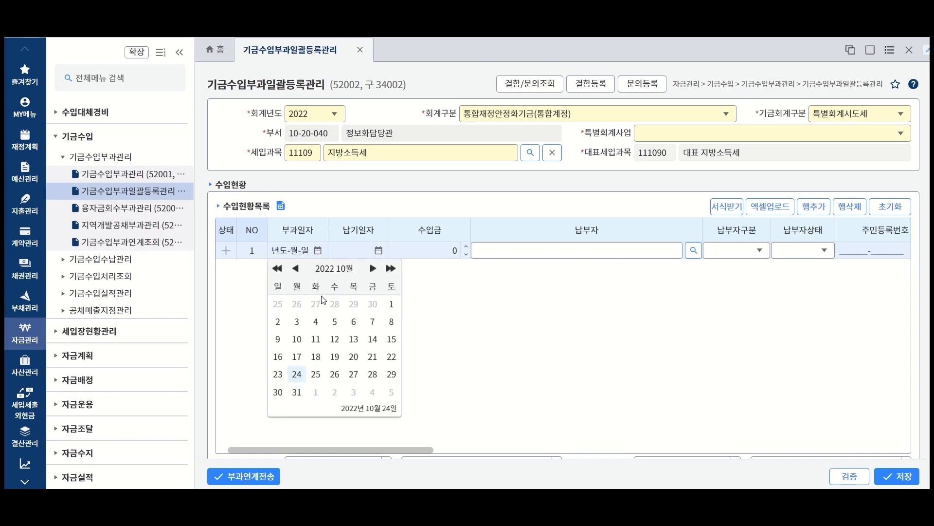
click(298, 375)
click(379, 251)
click(434, 268)
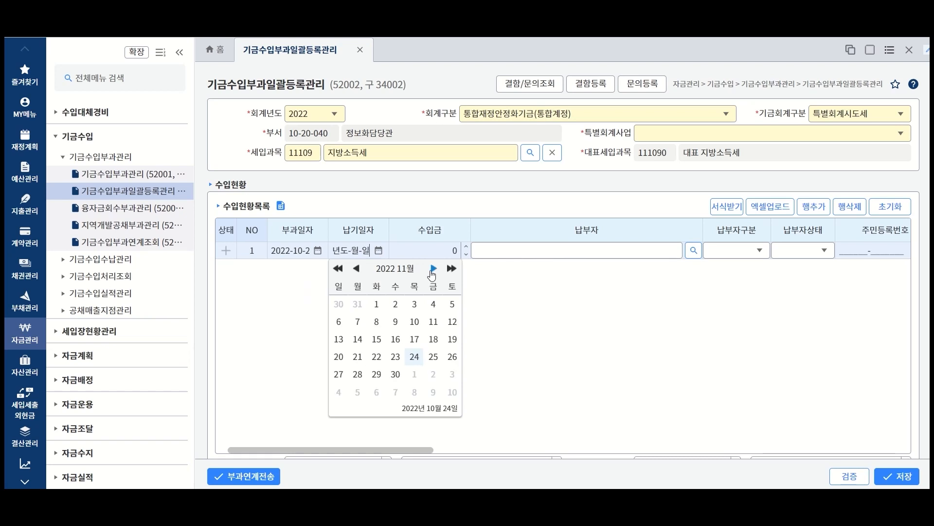
click(414, 360)
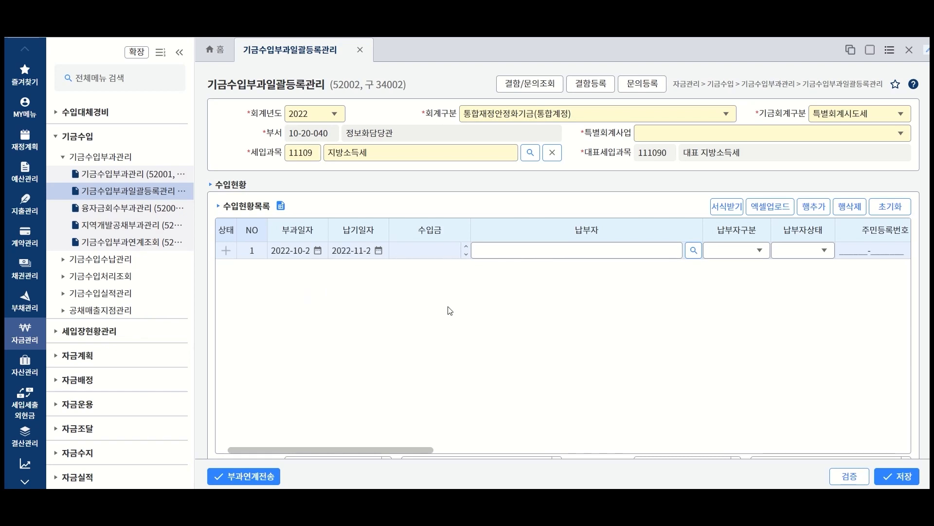
text(3000000)
Step: Search the business partners for 삼성, pick 삼성전자서비스 홍성센타 as the row's payer, and set 납부자상태 to 거주자
click(694, 250)
click(310, 78)
text(삼ㅅ)
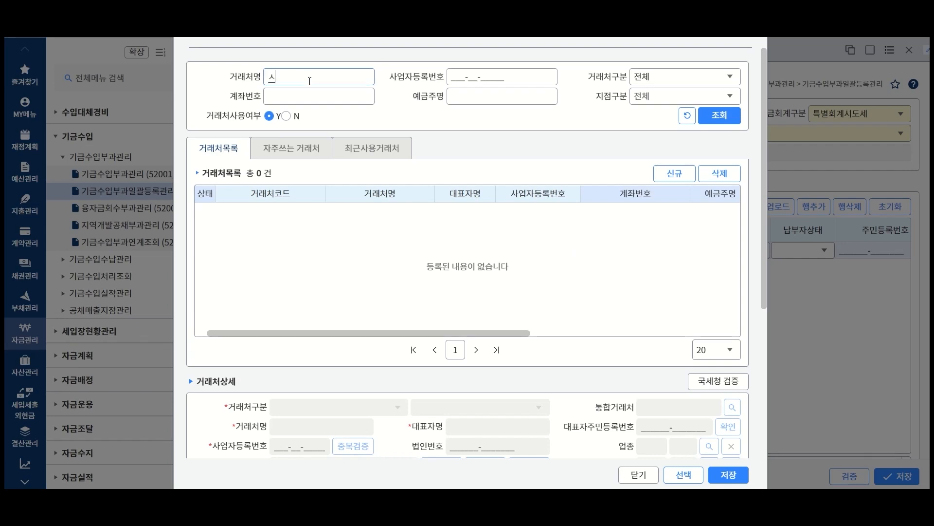
text(ㅓㅇ)
click(719, 116)
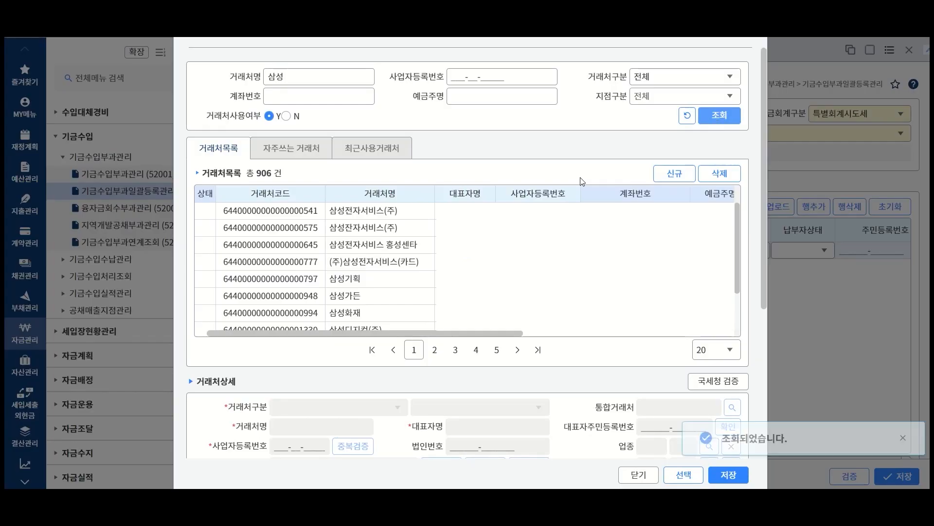
double_click(400, 251)
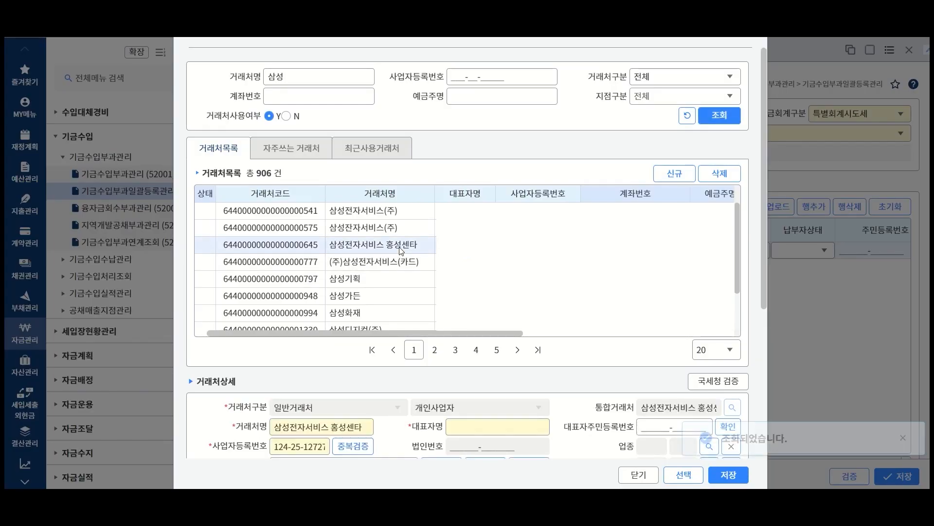
click(824, 251)
click(823, 273)
Step: Fill in the row's road name code 212, location type 지상, main building number 10 and sub building number 1
drag(429, 452, 588, 470)
click(330, 257)
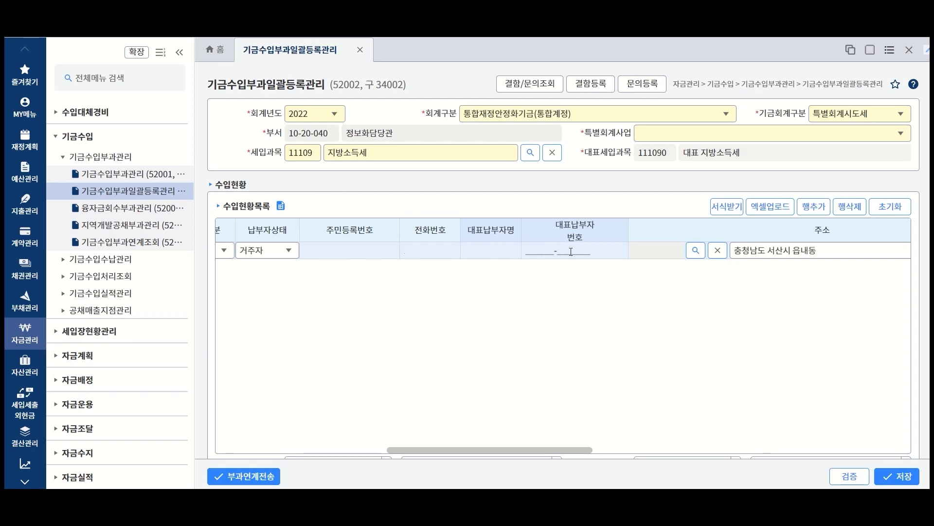
drag(590, 449, 784, 445)
click(481, 250)
click(470, 278)
key(shift+Tab)
text(212)
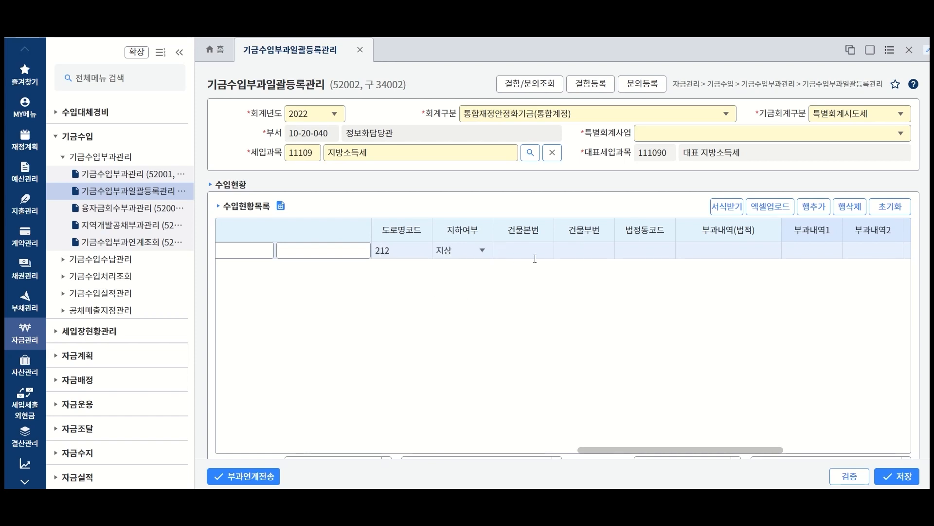
text( 지상 10)
key(Tab)
text(1)
key(Tab)
text(4117)
key(BackSpace)
key(BackSpace)
key(BackSpace)
key(BackSpace)
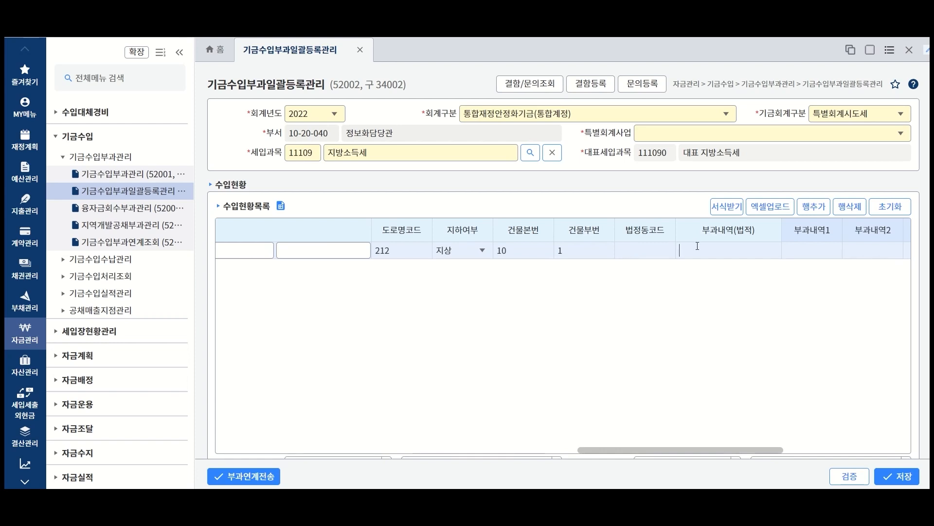
click(851, 477)
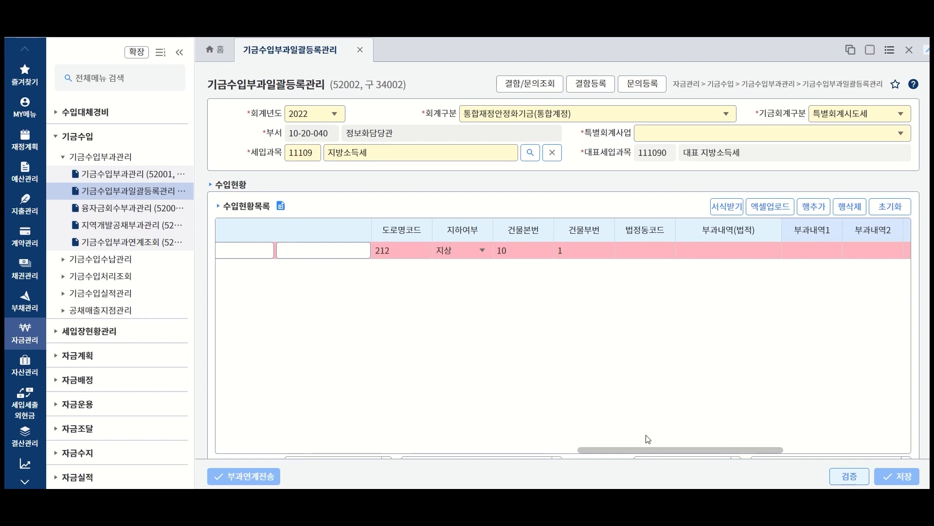
drag(656, 450, 749, 448)
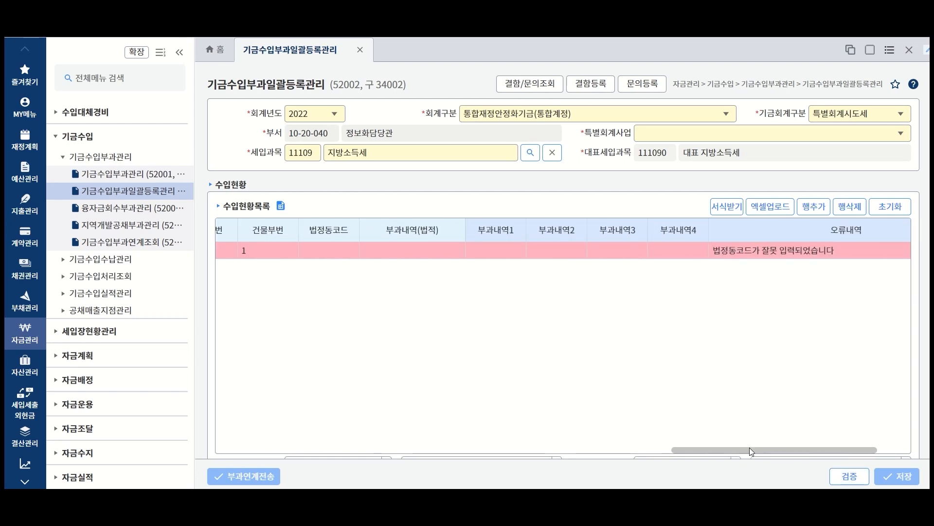
drag(749, 448, 632, 448)
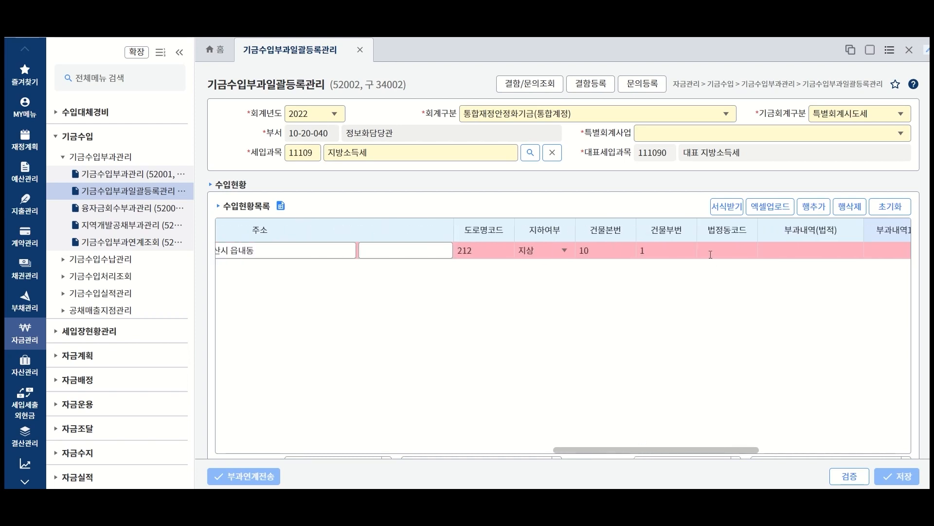
text(4111710200)
click(850, 476)
drag(734, 450, 809, 458)
Step: Enter 부과내역법적 as the row's legal imposition description (부과내역(법적)) and rerun the validation
click(558, 252)
text(북과내역ㅂ)
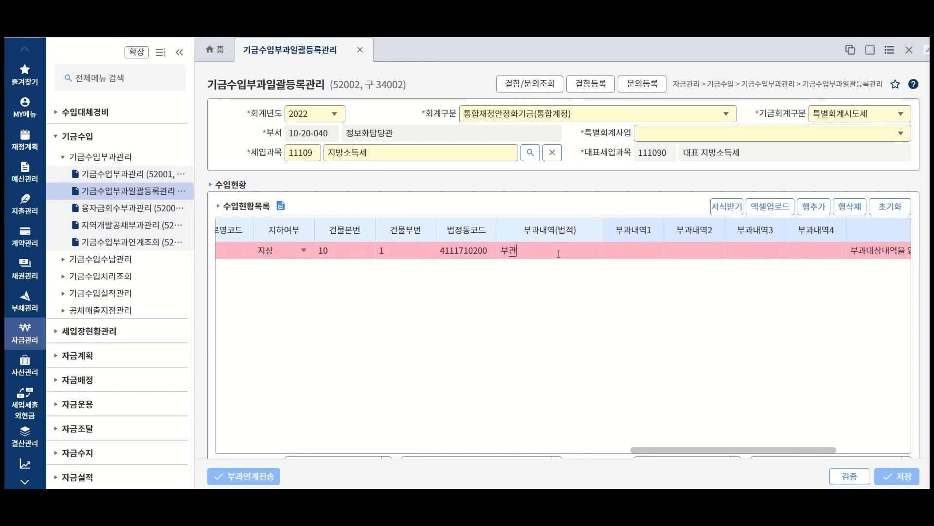
text(법저)
click(853, 482)
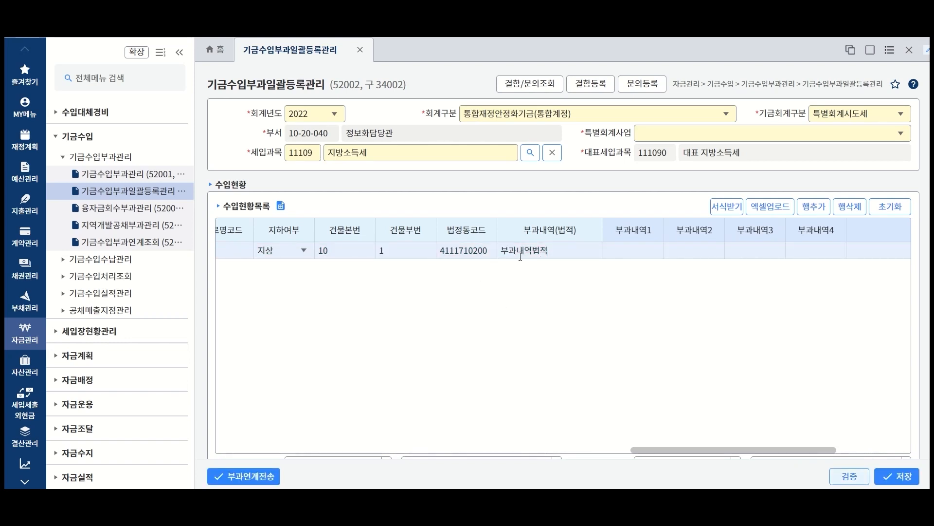
Step: Save the validated bulk imposition row and confirm the save
drag(743, 447, 533, 443)
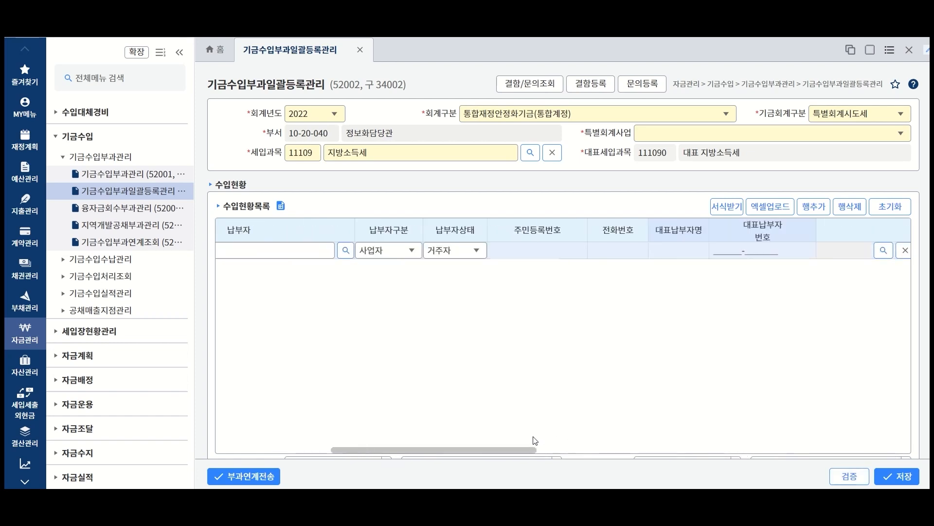
click(903, 480)
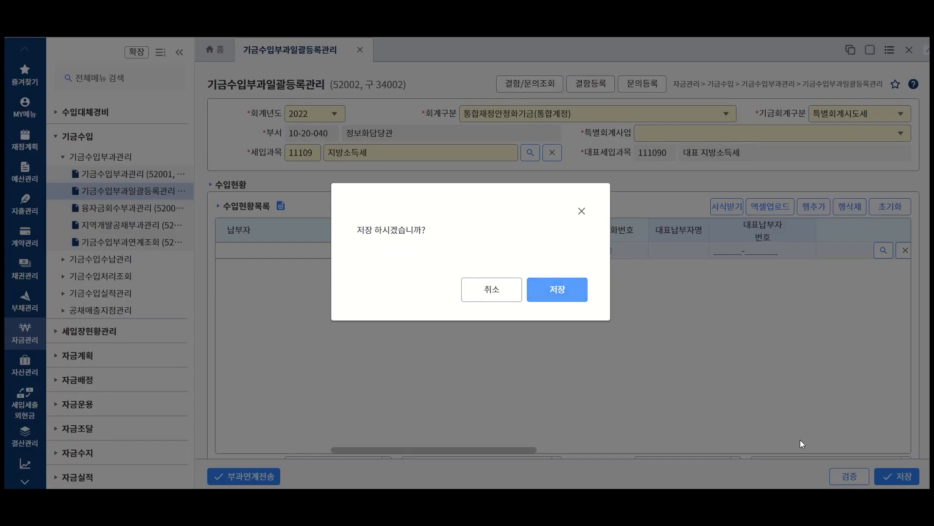
click(557, 291)
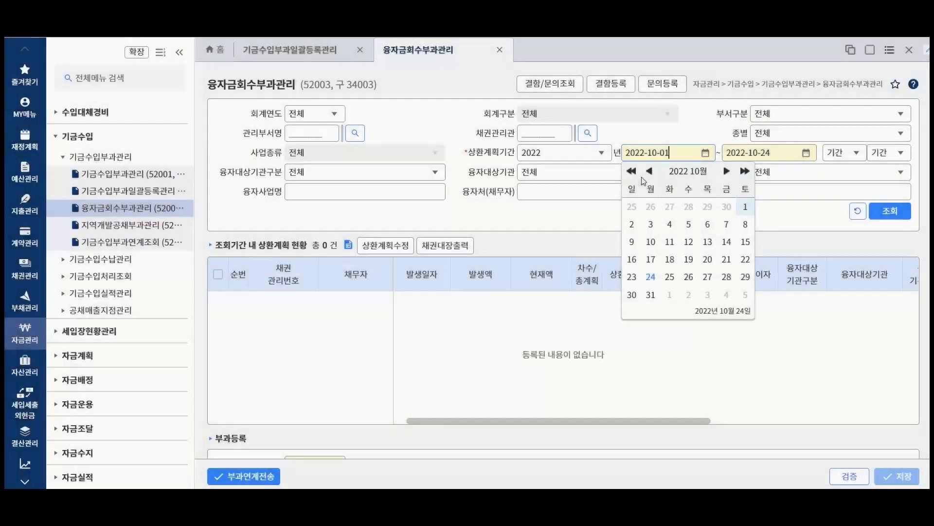
Step: In 융자금회수부과관리, set the start of the repayment plan period (상환계획기간) to 2021-10-01 and run the query
click(631, 171)
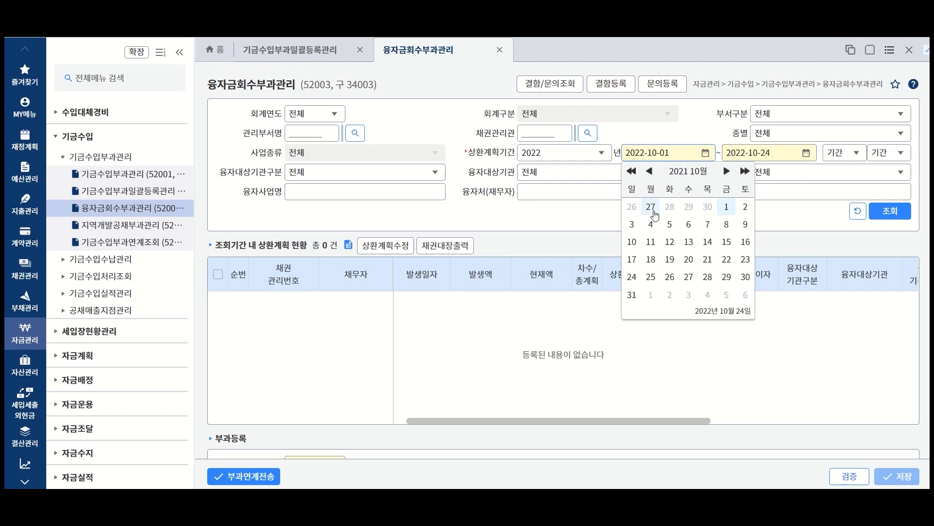
click(727, 214)
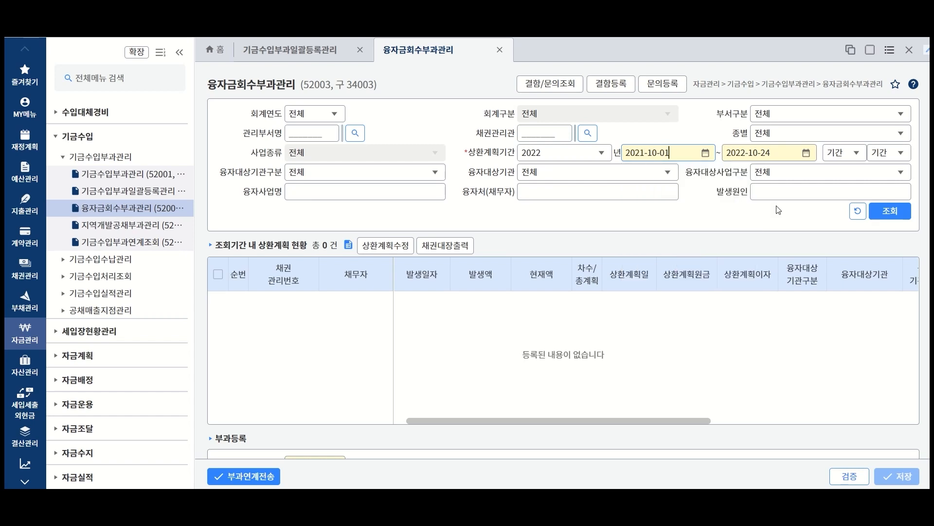
click(885, 216)
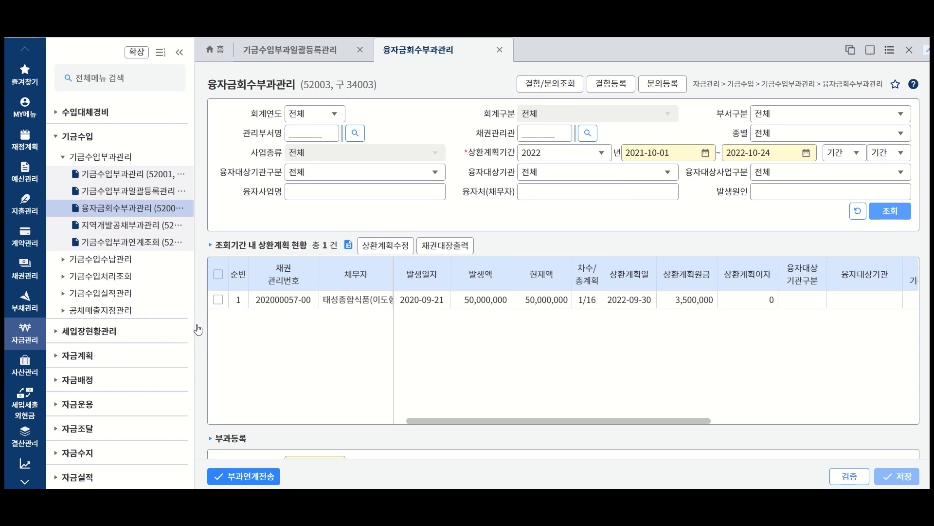
Step: Select the retrieved repayment plan and add it to the imposition registration details (등록내역)
click(220, 299)
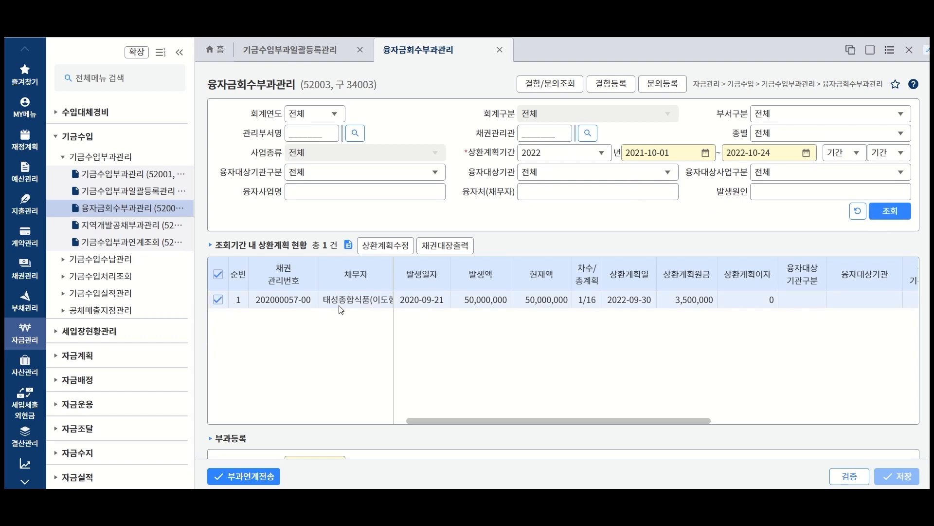
scroll(397, 334, down, 3)
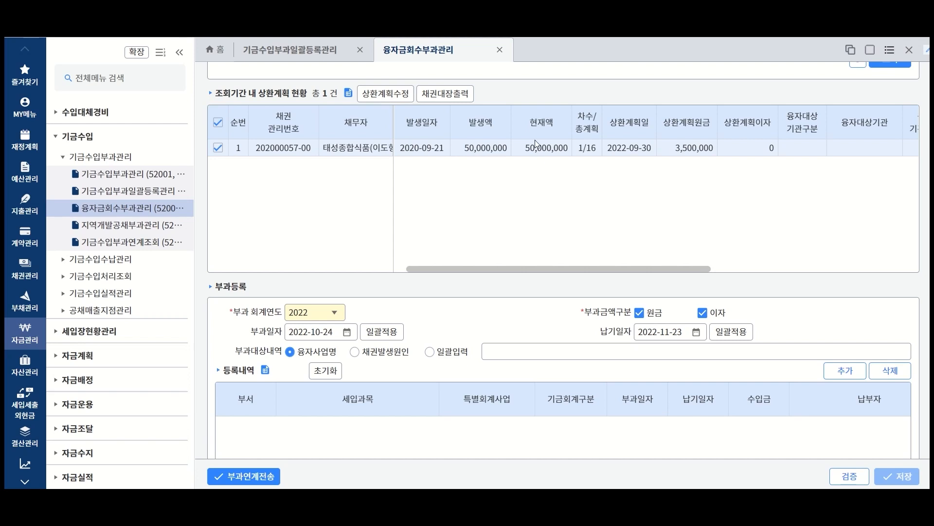
click(845, 376)
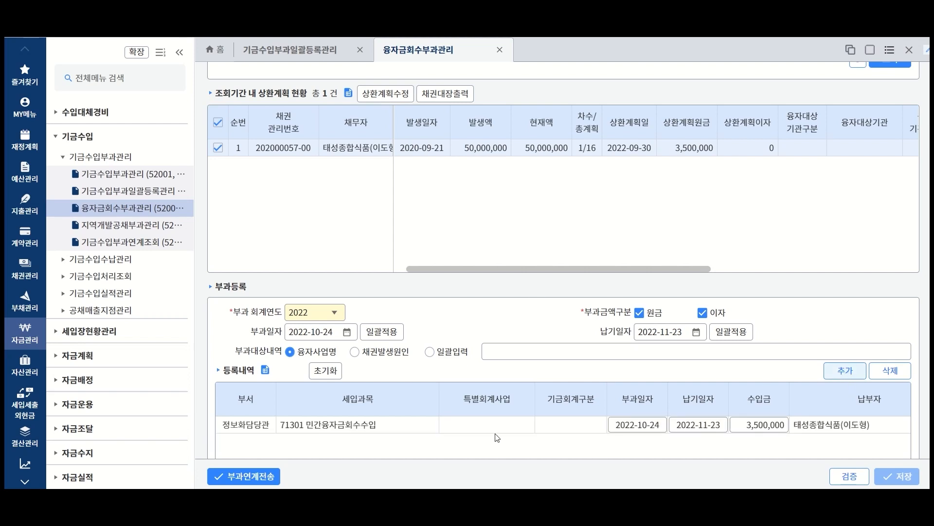
Step: Enter 특별회계시도 as the added row's 특별회계사업 and set its 기금회계구분 to 특별회계시도세
scroll(502, 433, down, 2)
click(512, 351)
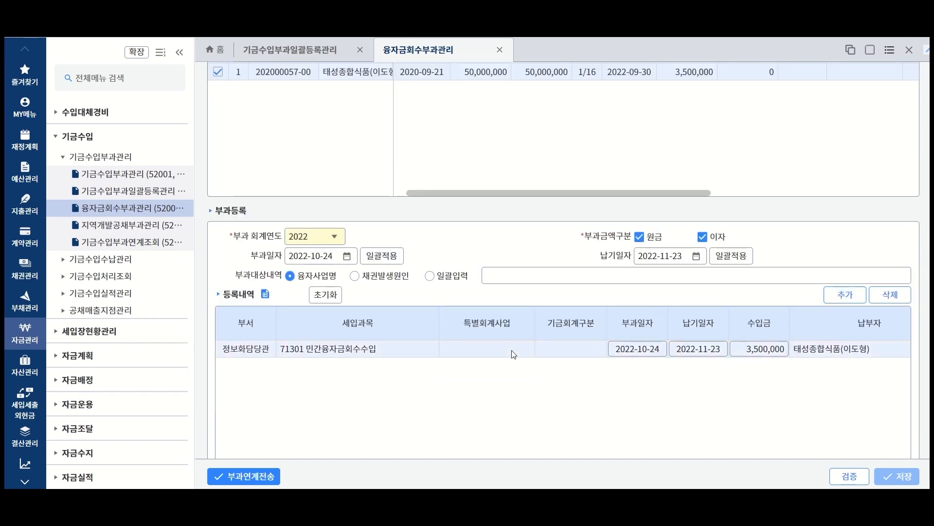
click(509, 352)
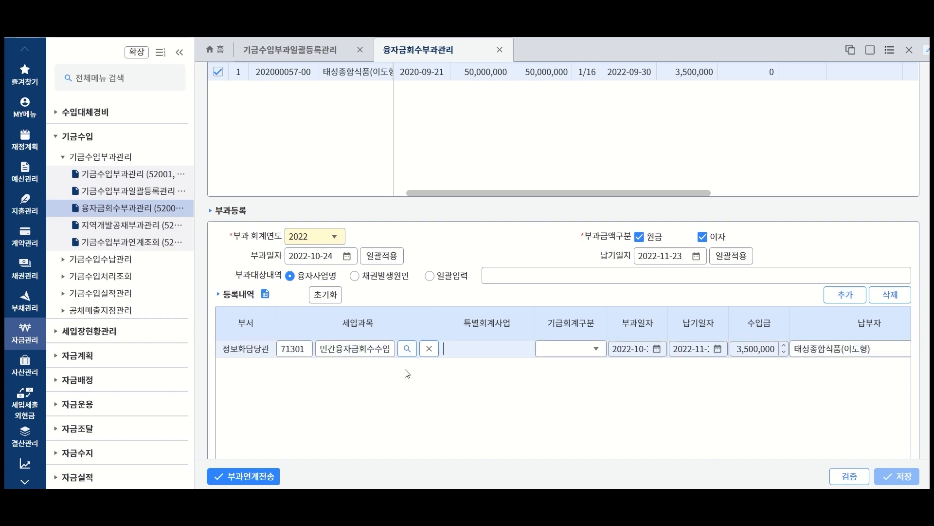
text(특볋)
text(회계)
text(시도)
click(594, 349)
click(594, 369)
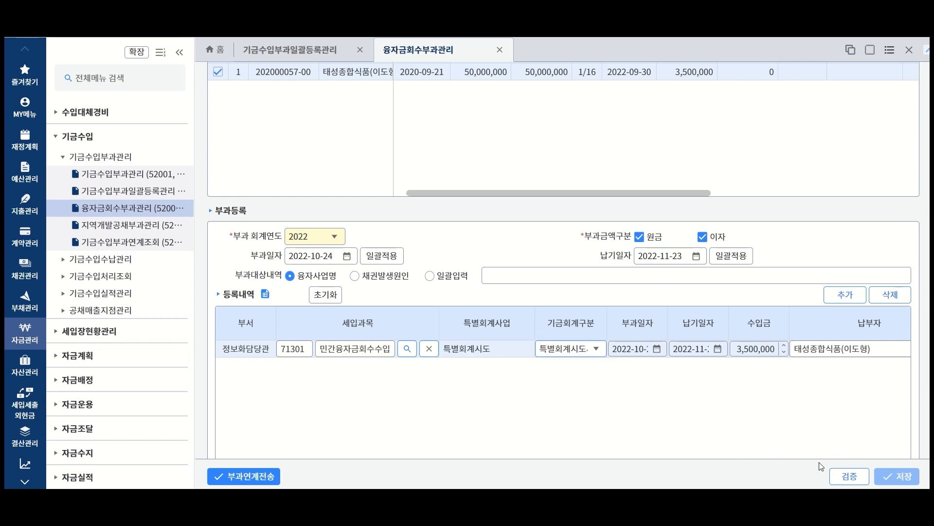
Step: Fill in the loan recovery row's road name code 211, location type 지상, main building number 10 and sub building number 1
scroll(627, 447, down, 2)
drag(444, 411, 669, 417)
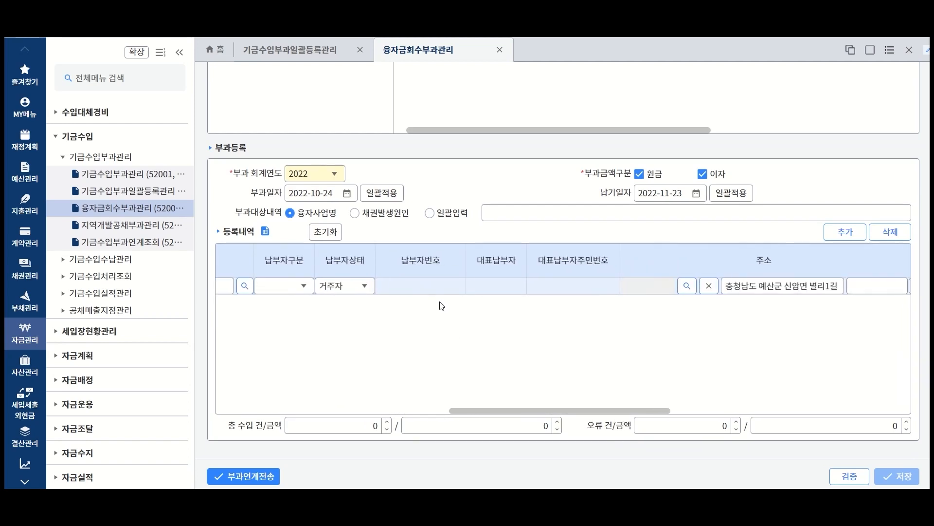
drag(641, 412, 788, 413)
click(477, 286)
text(211)
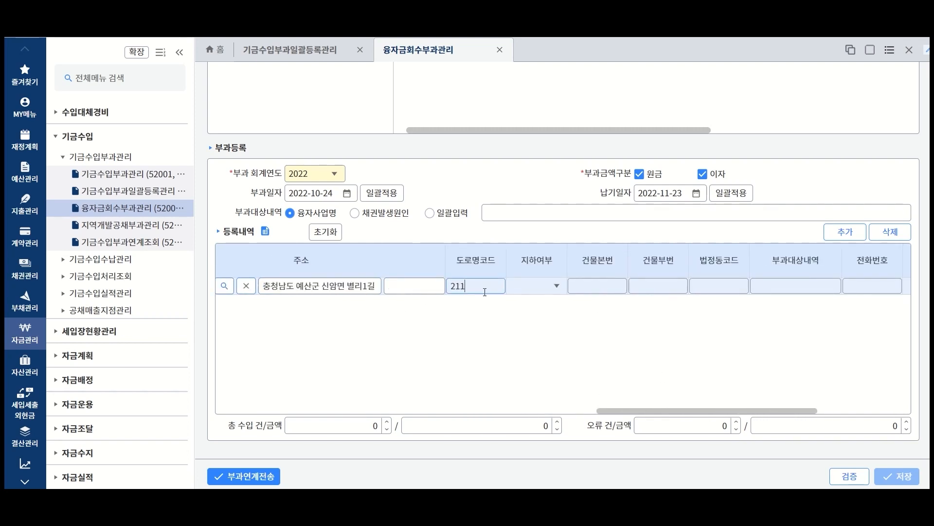
click(556, 287)
click(559, 308)
click(600, 288)
text(10)
click(660, 287)
text(1)
click(785, 287)
text(부과대상)
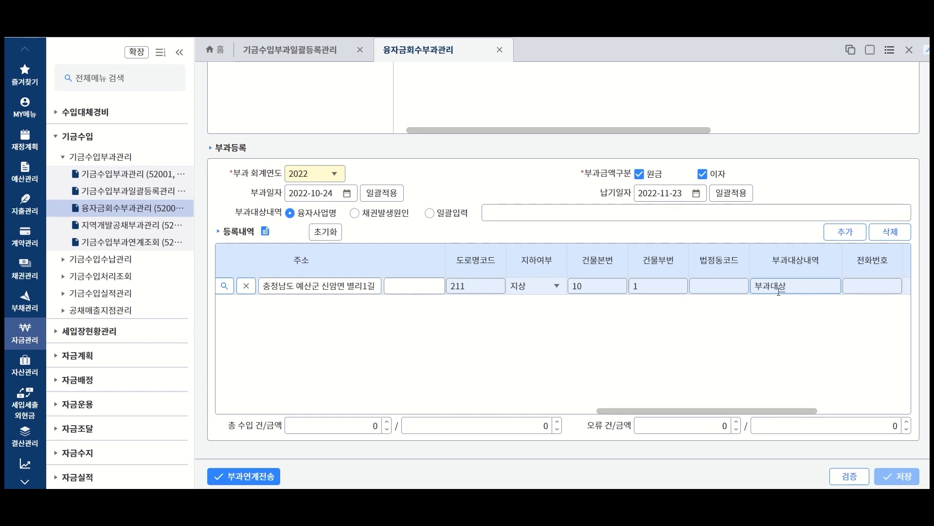
text(내역)
click(735, 291)
text(4111710200)
Step: Validate the loan recovery imposition row, then save it and confirm
drag(805, 410, 916, 411)
click(845, 476)
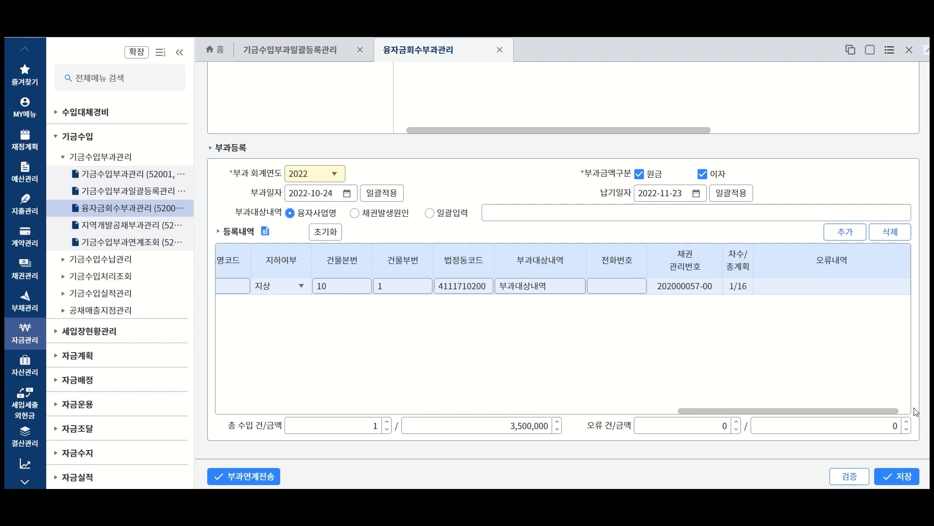
drag(891, 411, 566, 417)
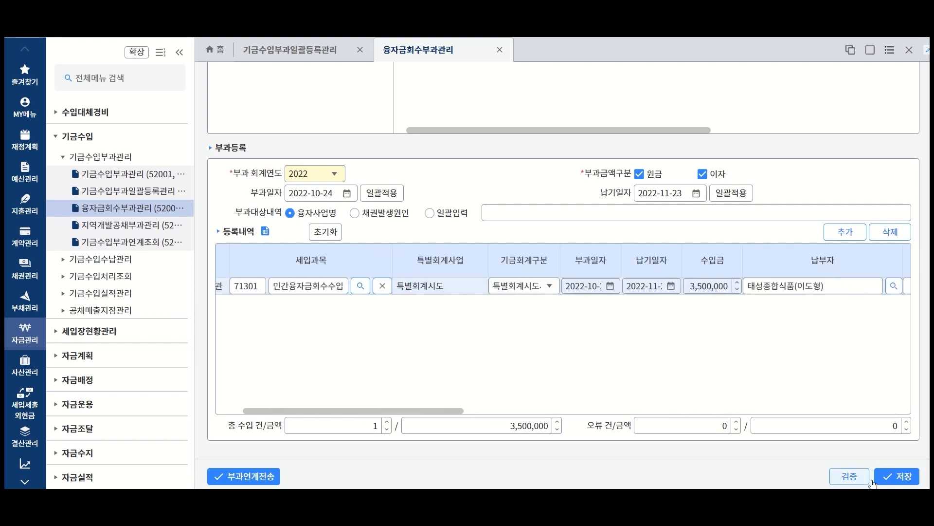
click(898, 477)
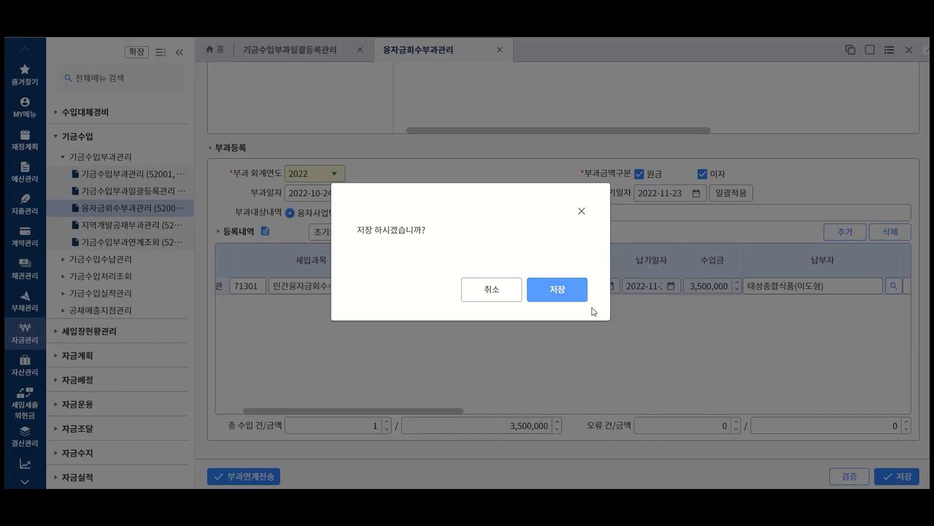
click(571, 294)
click(572, 297)
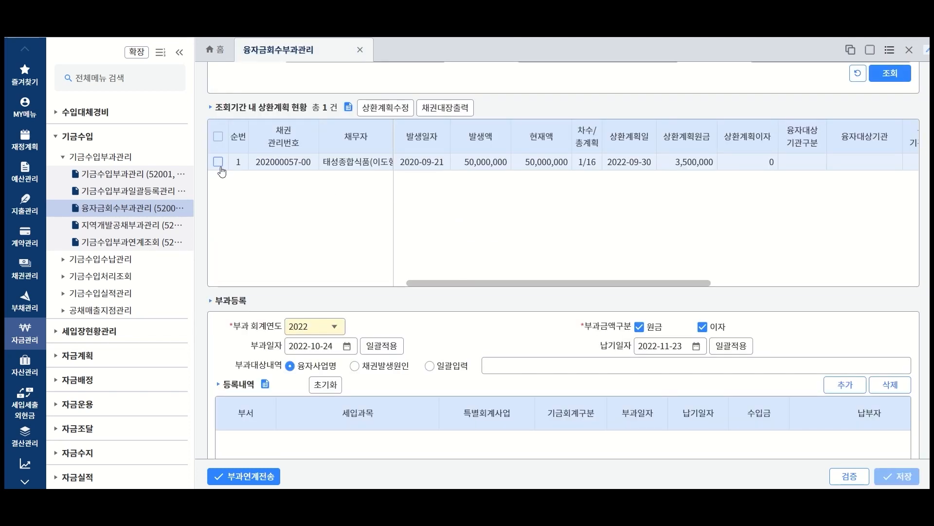
Step: Select the repayment plan, open the imposition transmission (부과연계전송), and transmit the untransmitted 300,000 won imposition
click(218, 162)
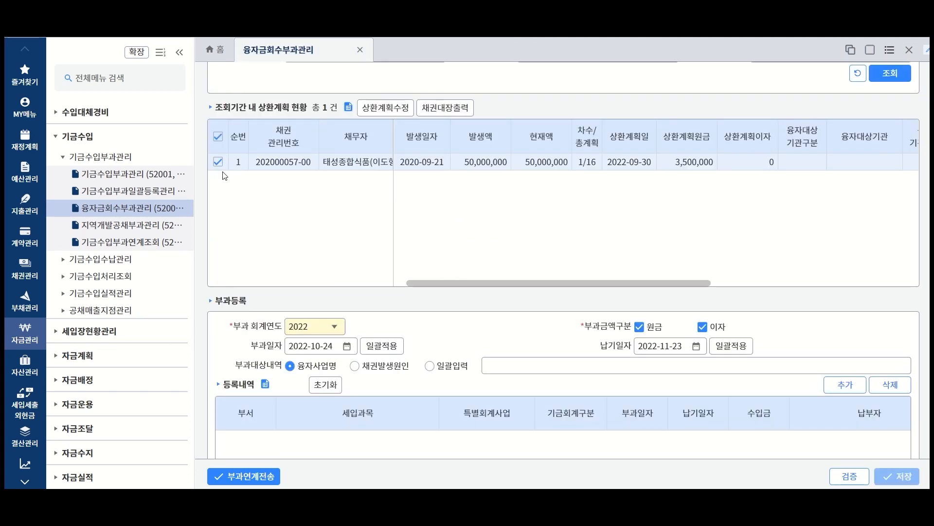
click(266, 482)
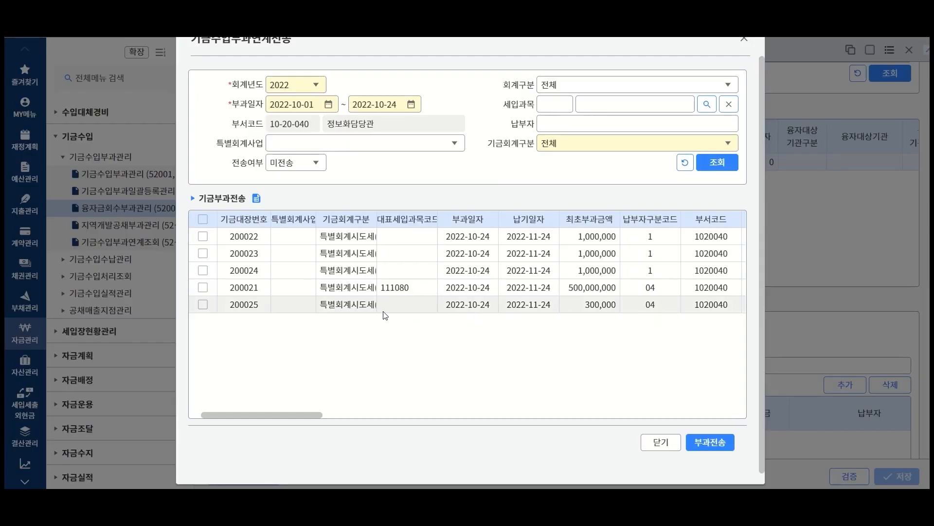
click(202, 305)
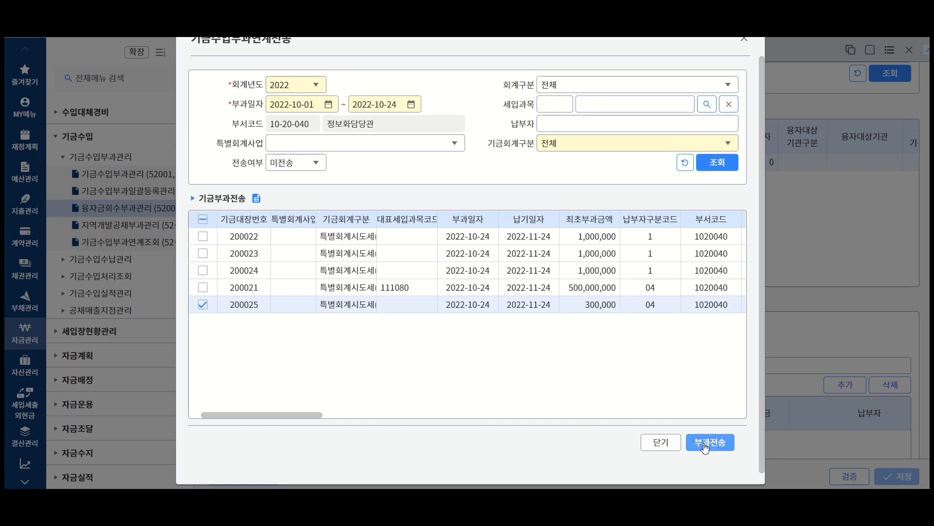
click(705, 443)
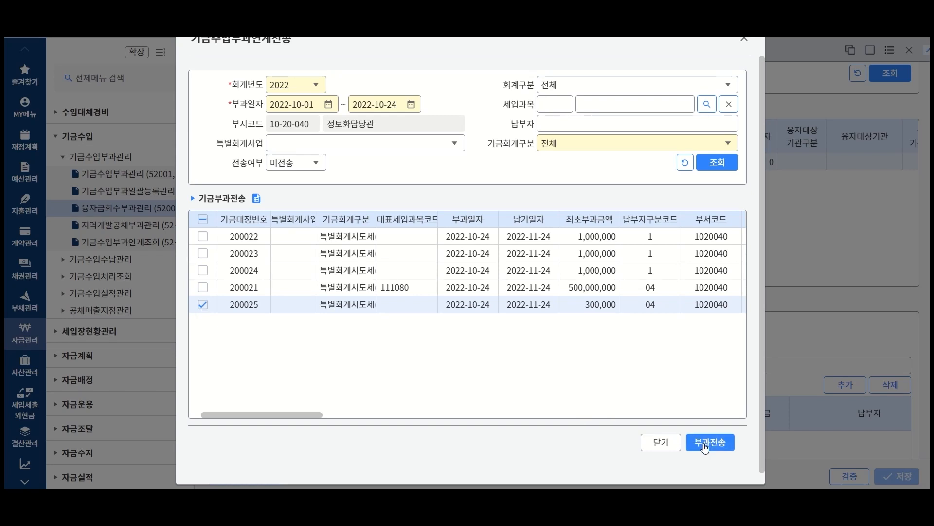
click(562, 291)
click(563, 290)
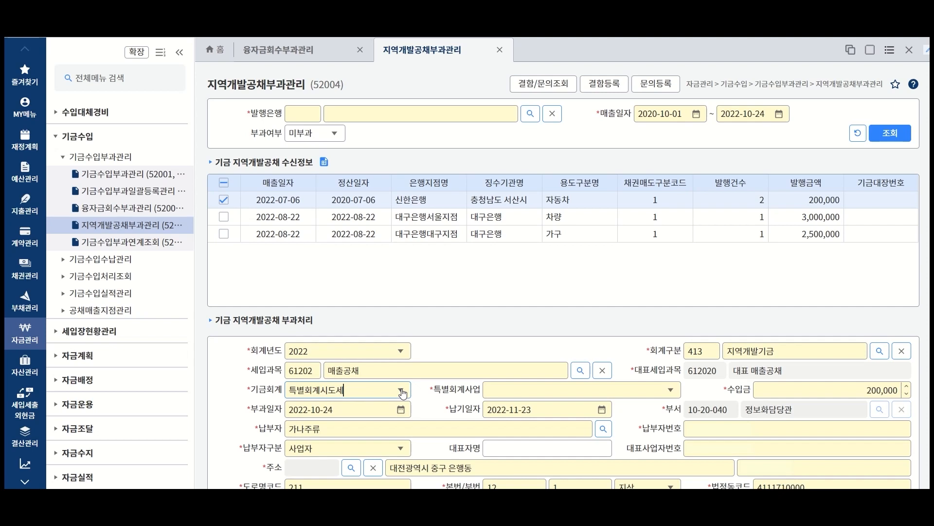
Step: In 지역개발공채부과관리, set 기금회계 to 특별회계시도세 and pick 가나주류 from the business partner search as the payer
click(402, 392)
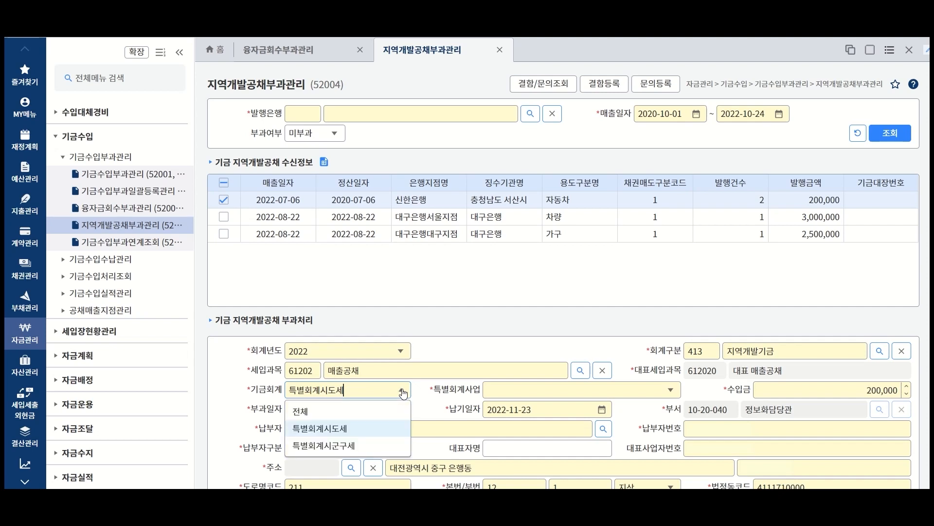
click(365, 430)
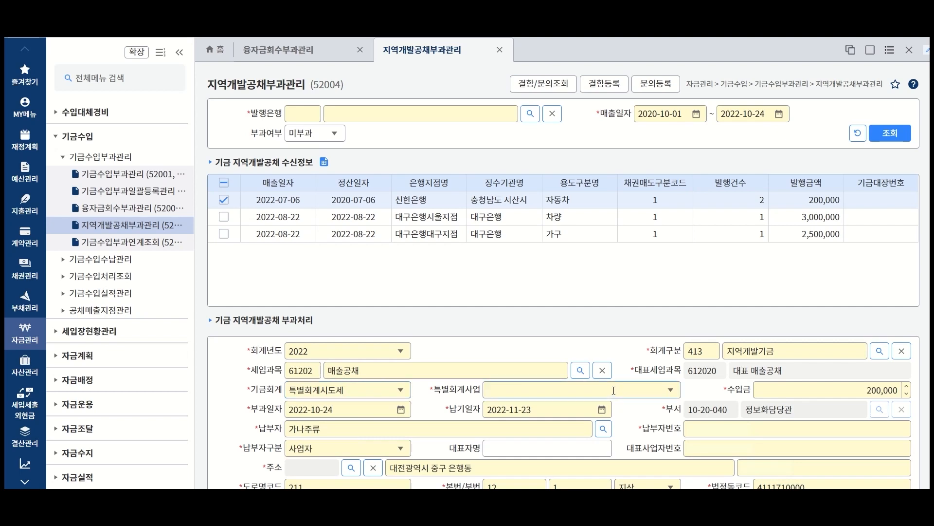
scroll(586, 336, down, 3)
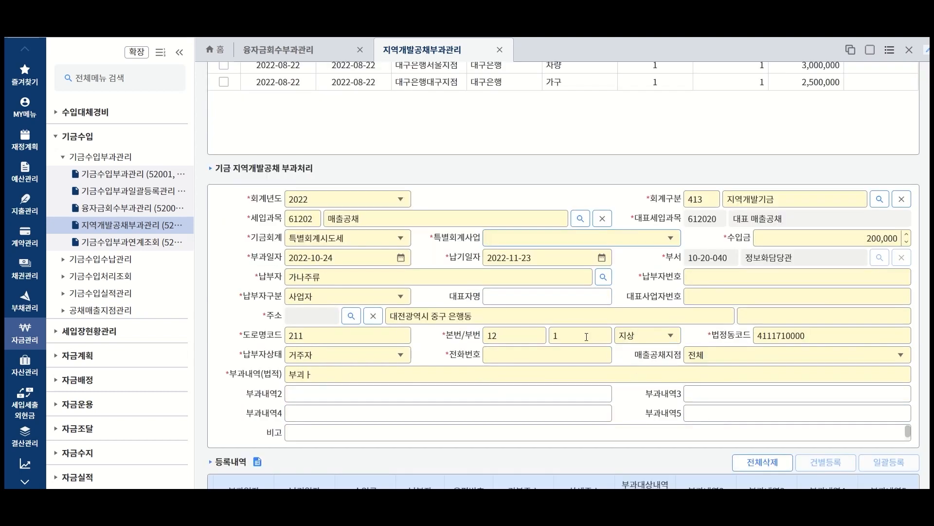
click(604, 277)
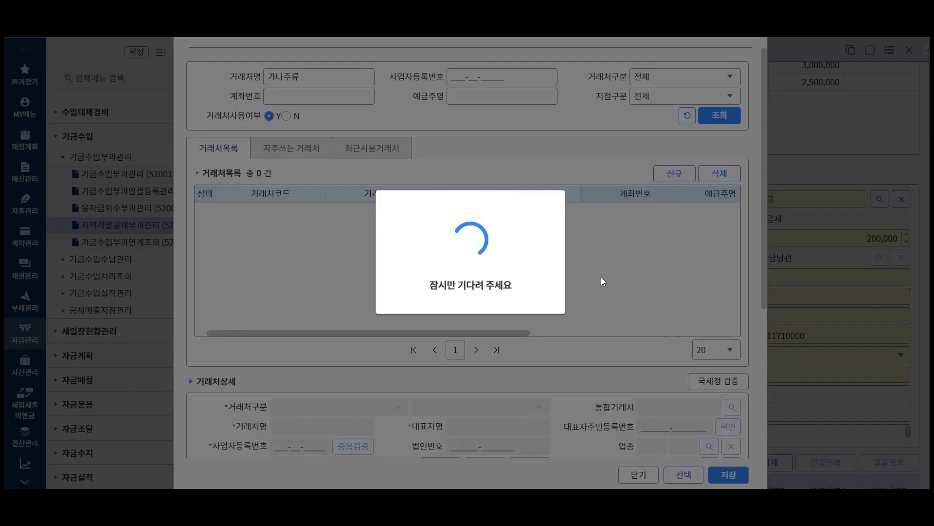
click(720, 116)
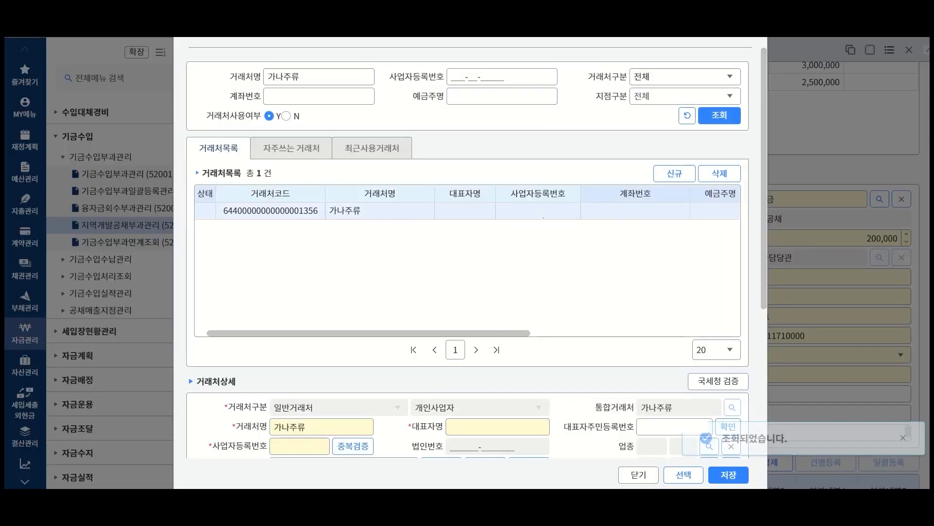
scroll(677, 463, down, 3)
click(683, 473)
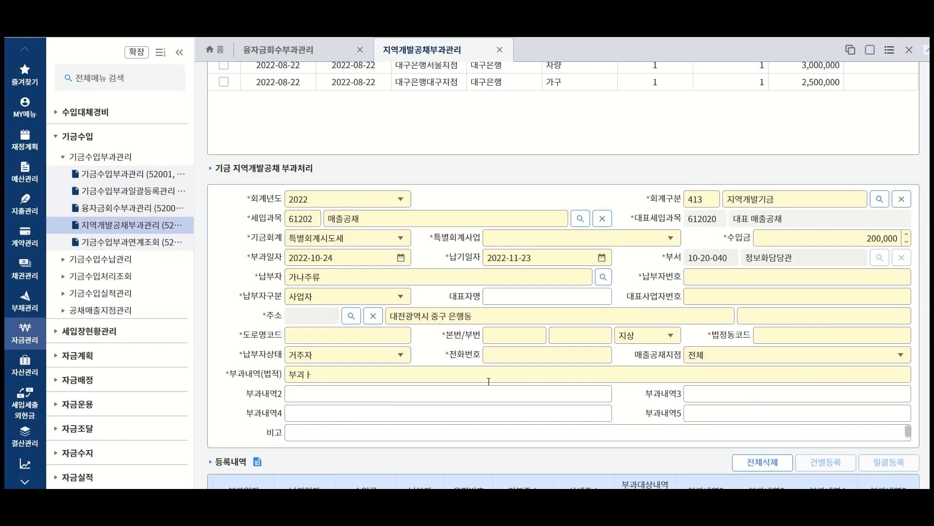
click(392, 336)
text(211)
click(501, 334)
text(12)
key(Tab)
text(1)
click(795, 338)
text(4117102001)
Step: Set 매출공채지점 to NH농협은행 충남도청출장소점 and the legal imposition description (부과내역(법적)) to 부과내역
click(901, 355)
click(750, 393)
click(357, 377)
key(BackSpace)
key(BackSpace)
text(과내역)
Step: Open the imposition transmission (부과연계전송) for the regional development bonds and transmit the 5,000,000 won imposition
scroll(617, 423, down, 3)
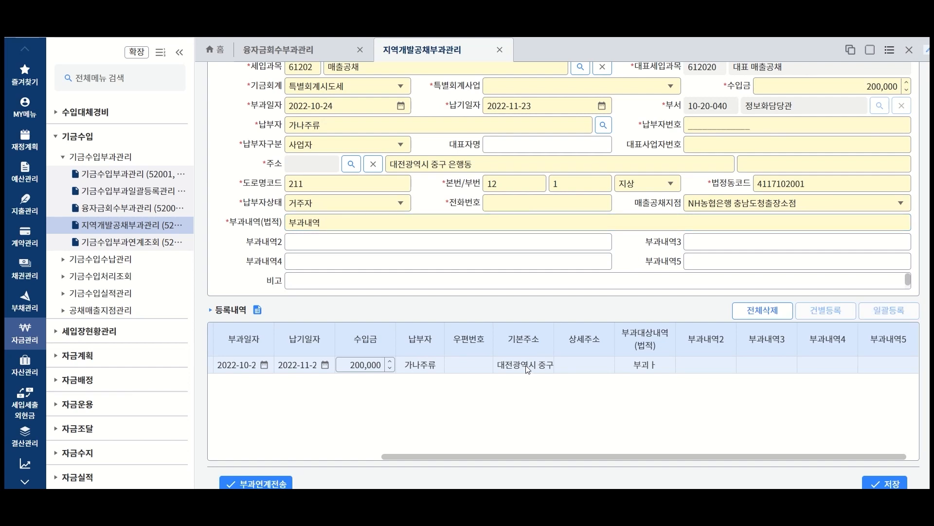
scroll(528, 368, down, 1)
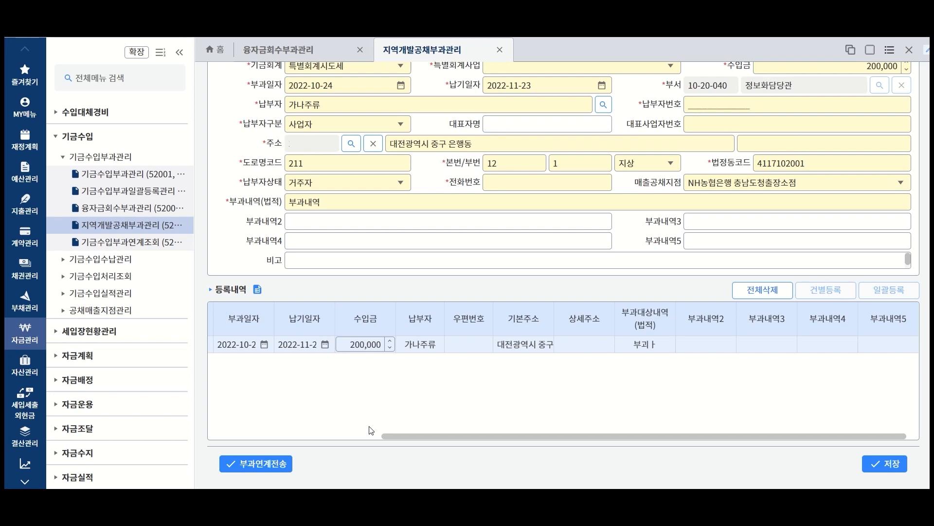
click(279, 466)
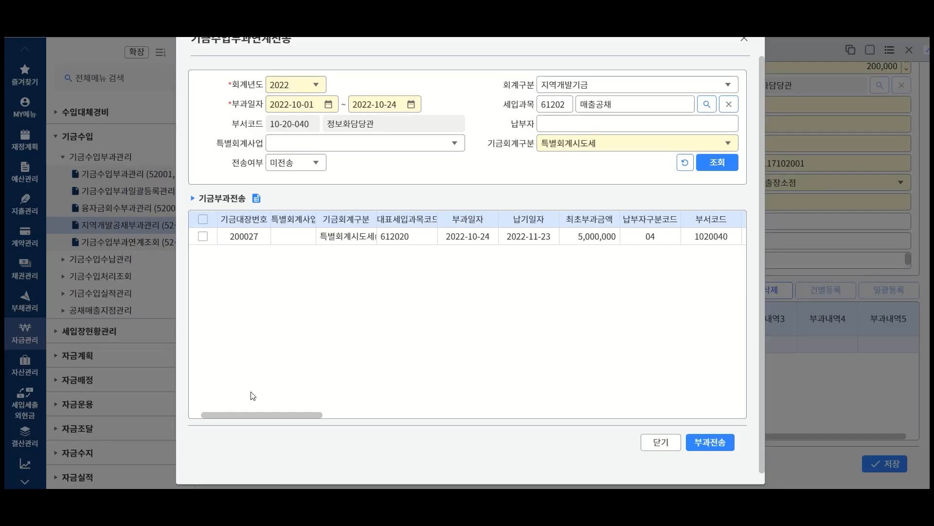
click(204, 239)
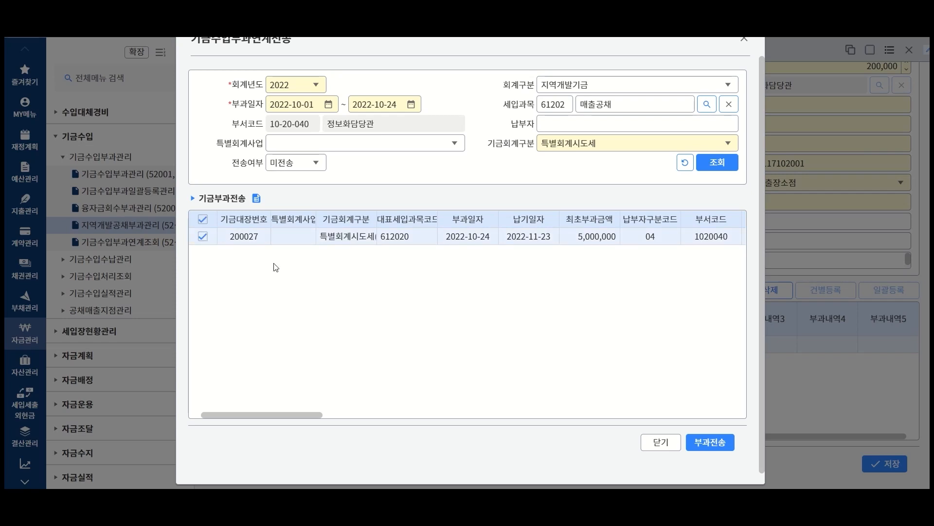
click(710, 442)
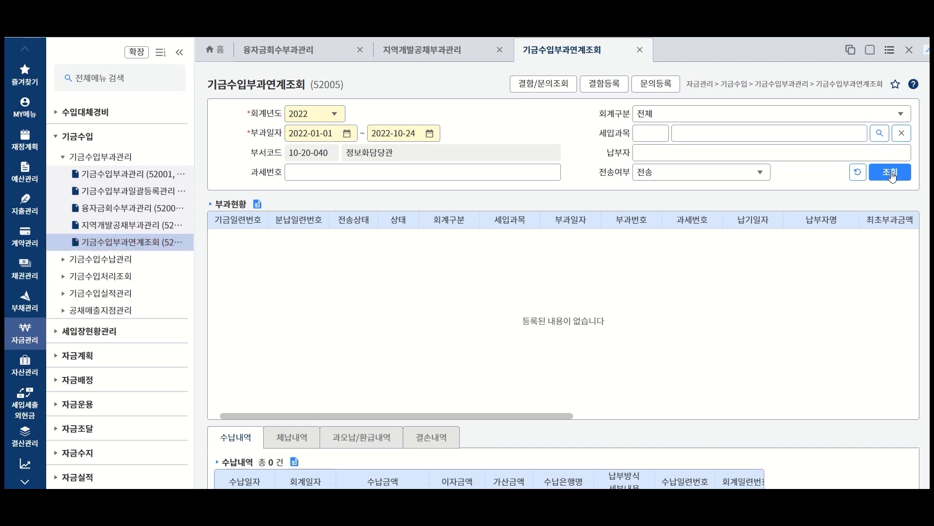
Step: Query the transmitted (전송) impositions for fiscal year 2022 dated 2022-01-01 to 2022-10-24 and look through the receipt details
click(891, 173)
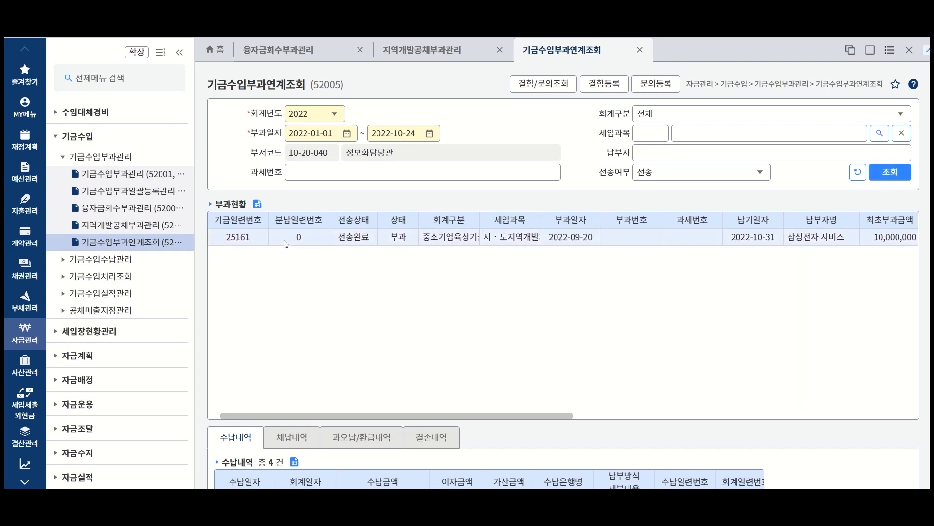
scroll(293, 284, down, 3)
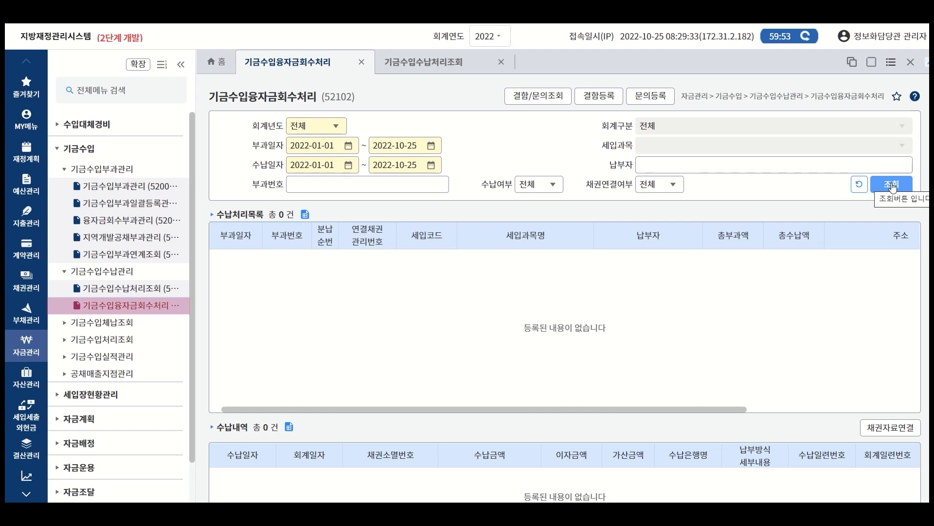
Step: In 기금수입융자금회수처리, query the receipts for 2022-01-01 to 2022-10-25 and select the 천안의료원 융자금회수이자수입 entry linked to bond 1791
click(892, 184)
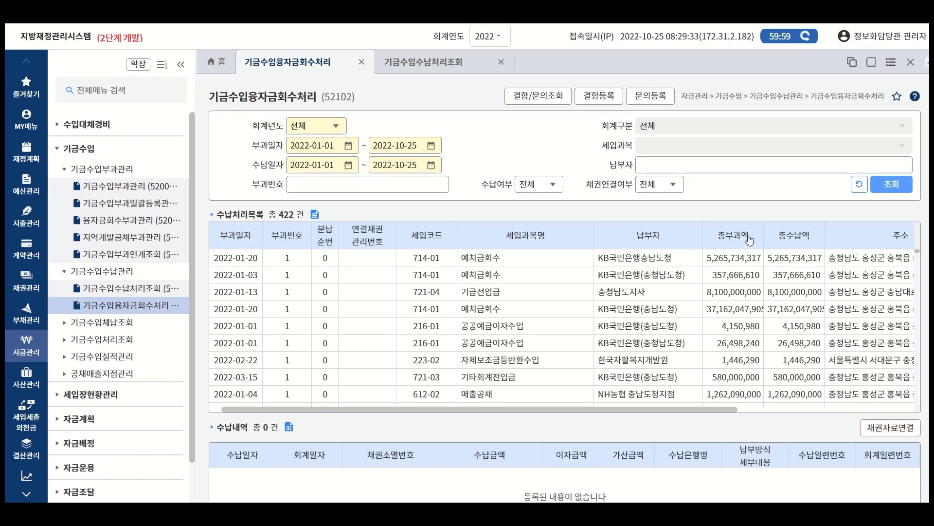
scroll(349, 325, down, 5)
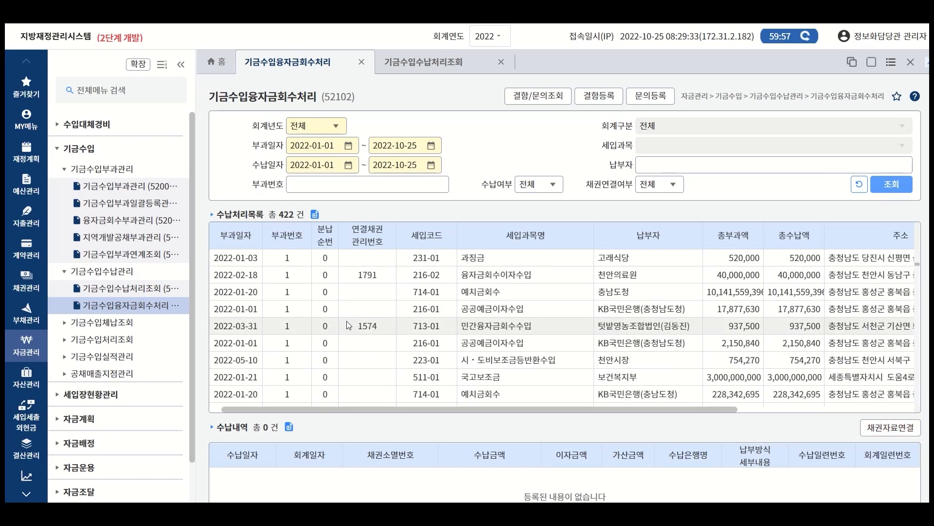
click(383, 276)
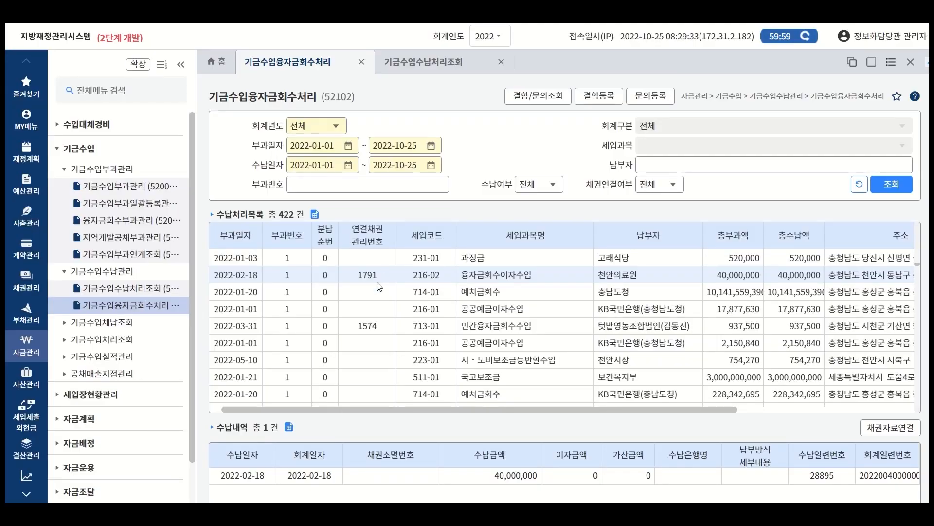
scroll(495, 450, down, 4)
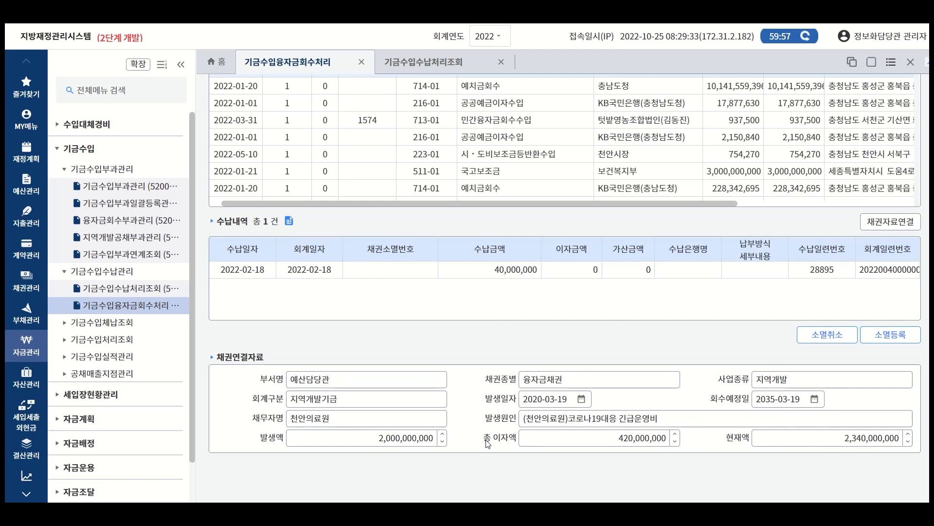
Step: Open the extinguishment registration (소멸등록) for the 2022-02-18 receipt, select repayment plan 1 dated 2021-03-19, and save the extinguishment
click(474, 274)
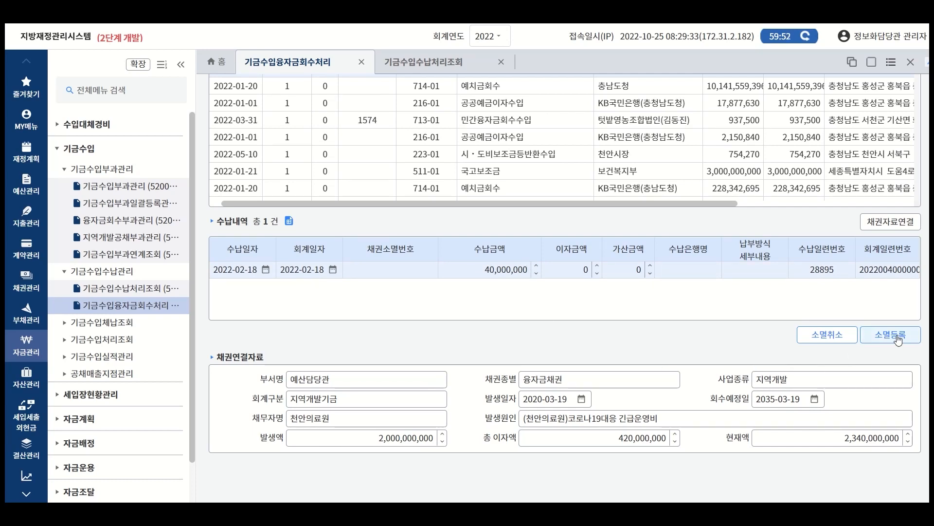
click(465, 272)
click(862, 335)
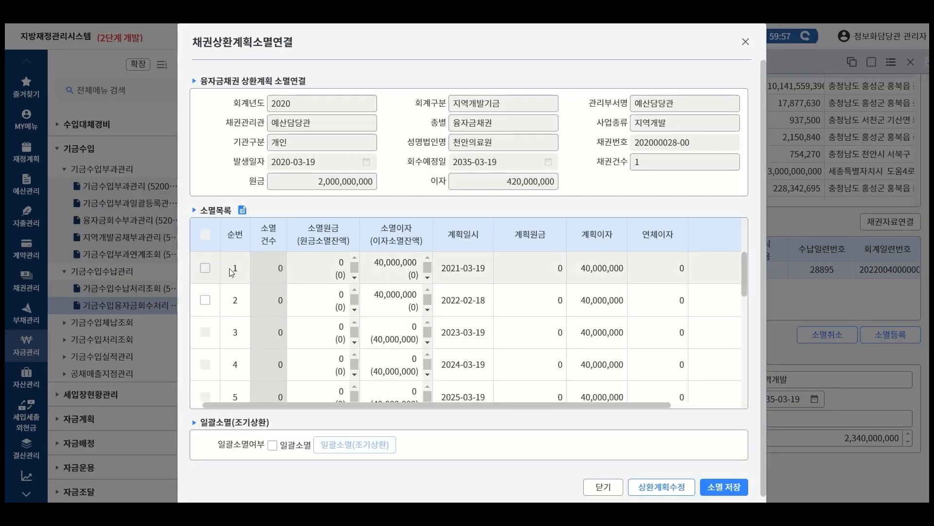
click(206, 269)
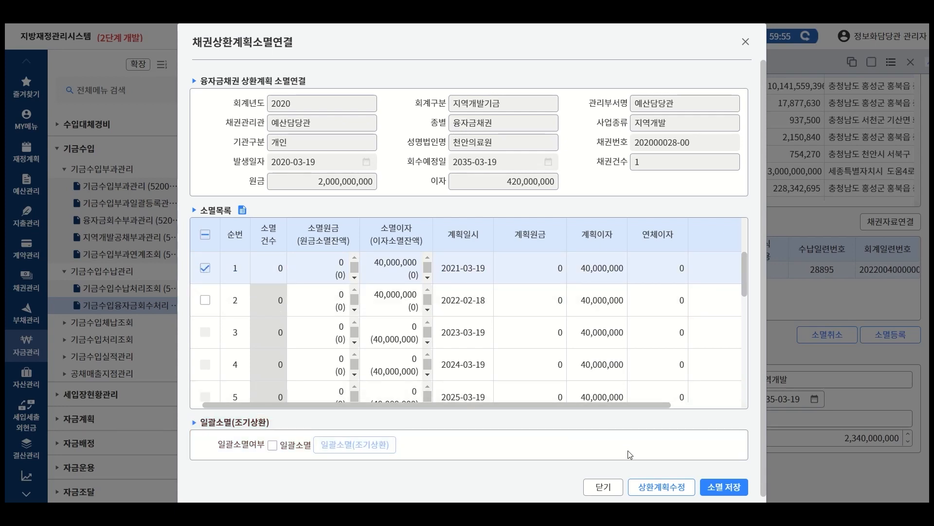
click(731, 486)
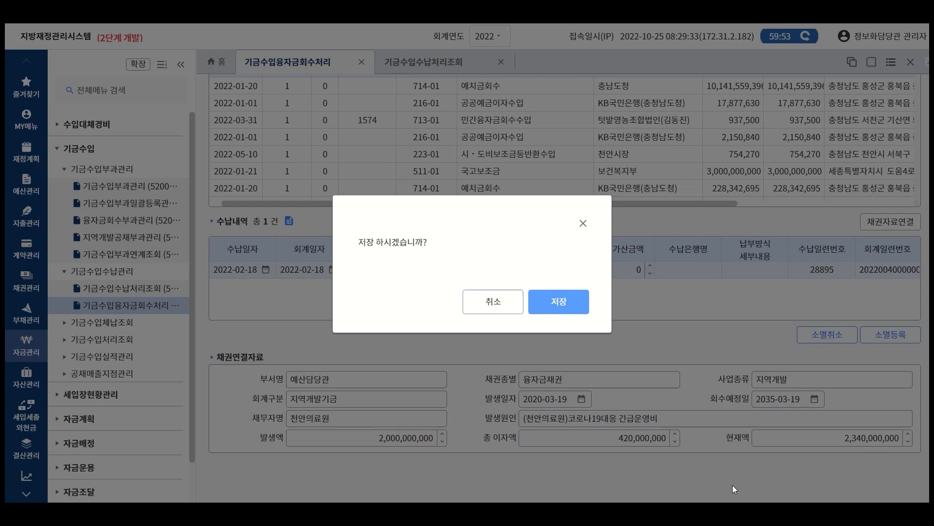